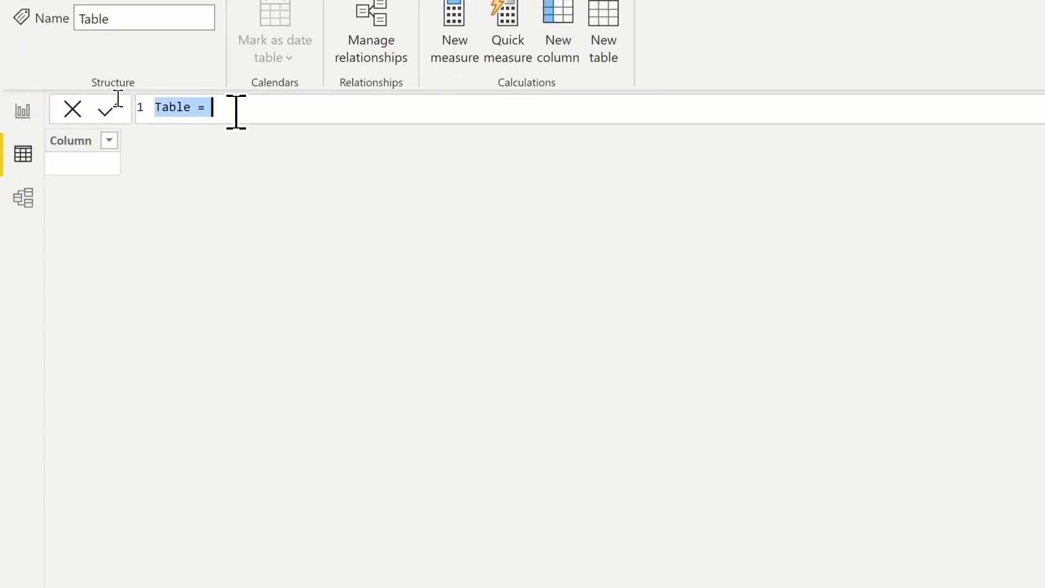
Rename the table to 'Add column' and begin its expression with ADDCOLUMNS on an indented second line
text(Add column)
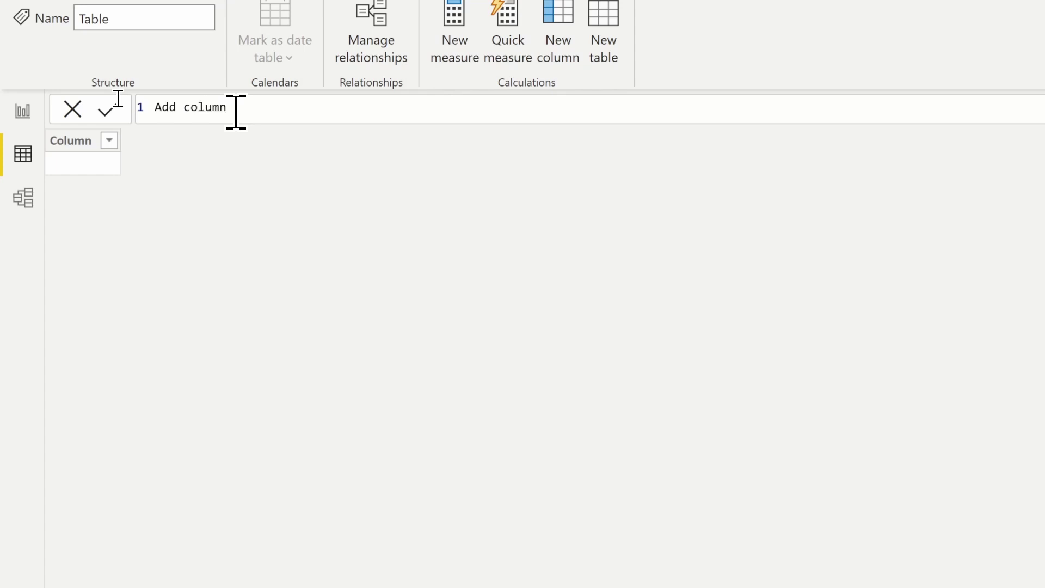
key(shift+Return)
key(Tab)
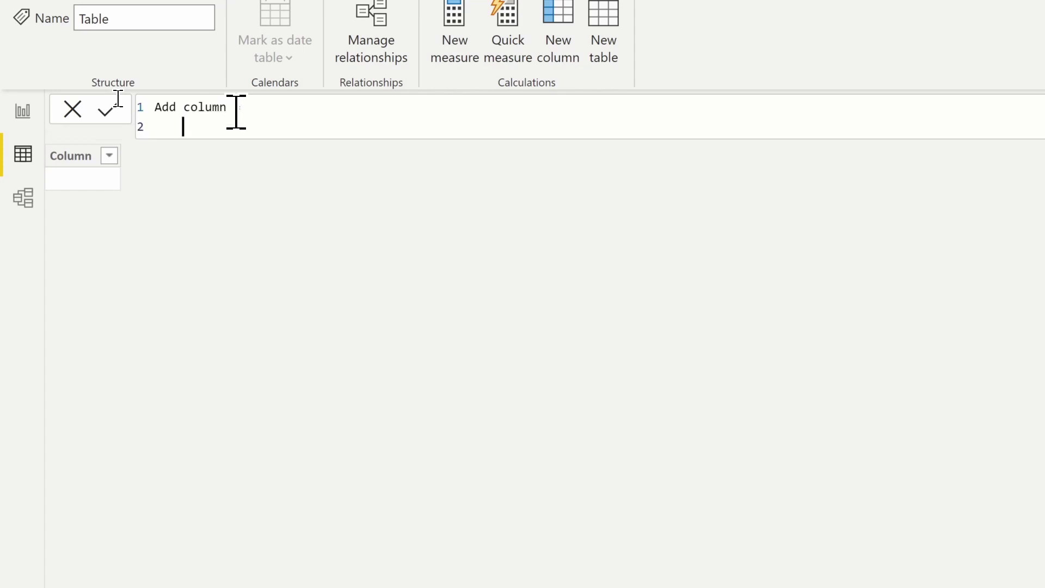
text(a)
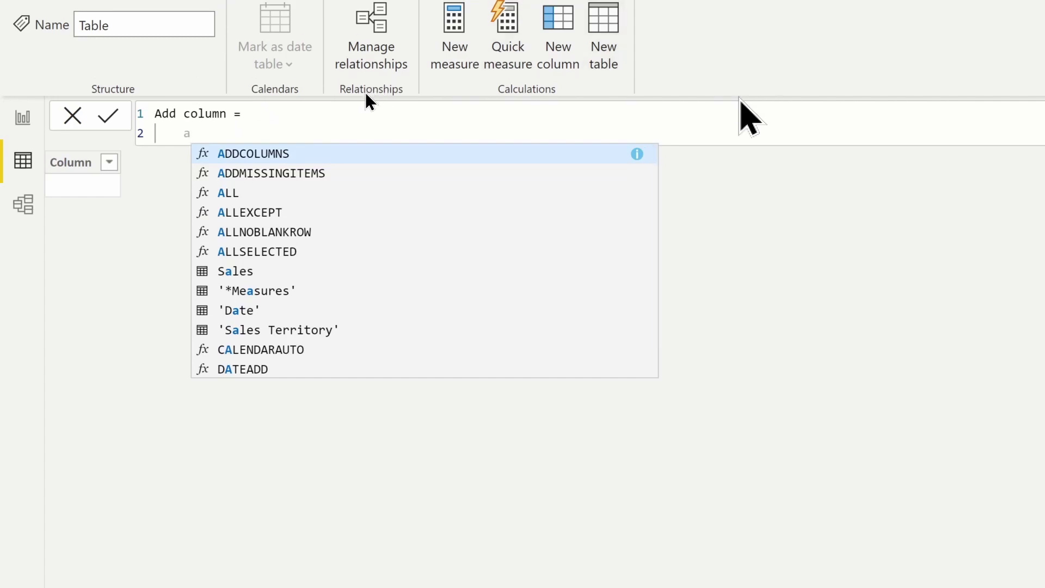
click(636, 157)
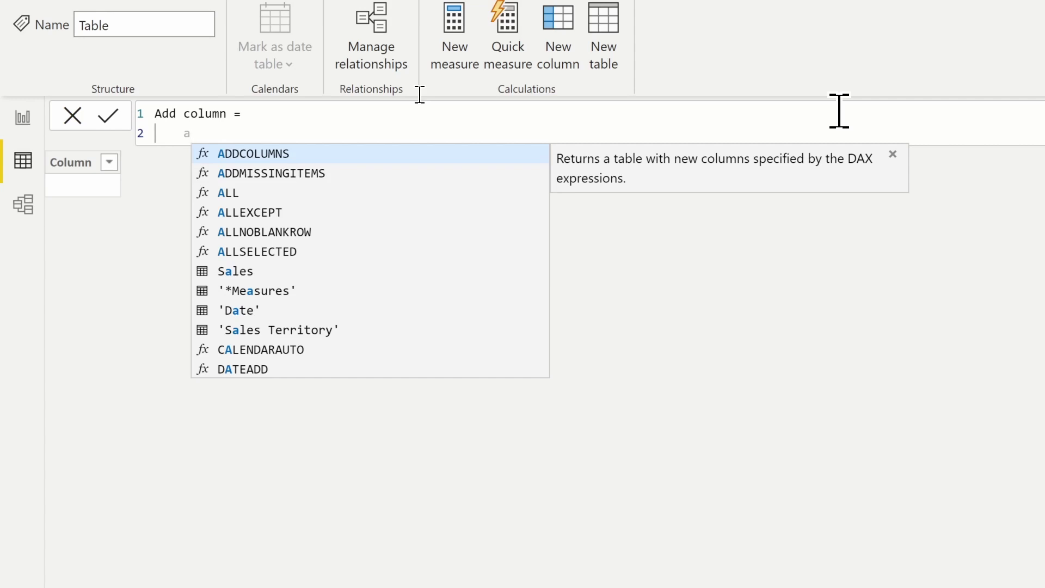
key(Tab)
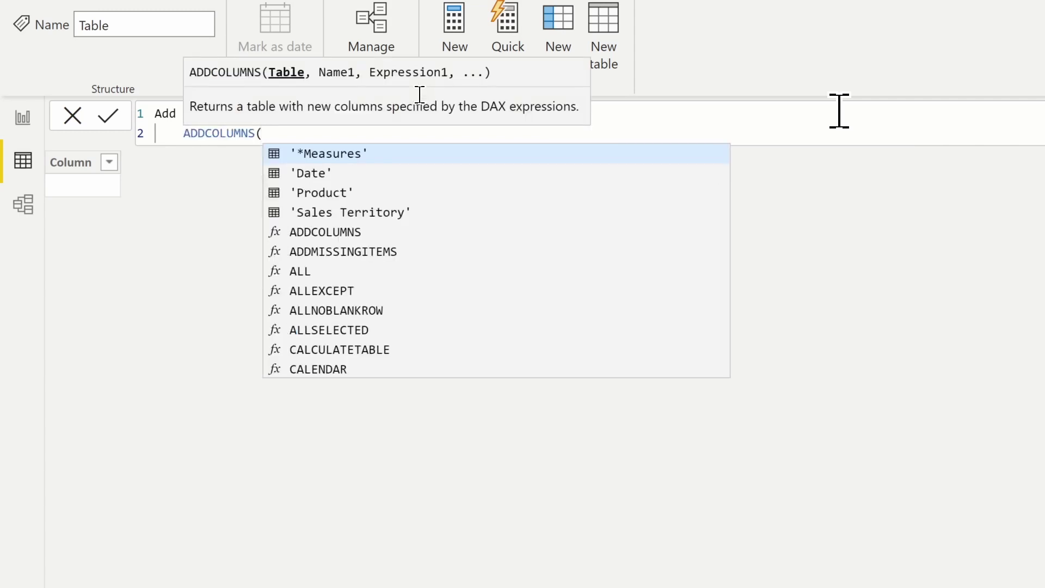
Pass the 'Customer' table as the ADDCOLUMNS source on its own line
key(shift+Return)
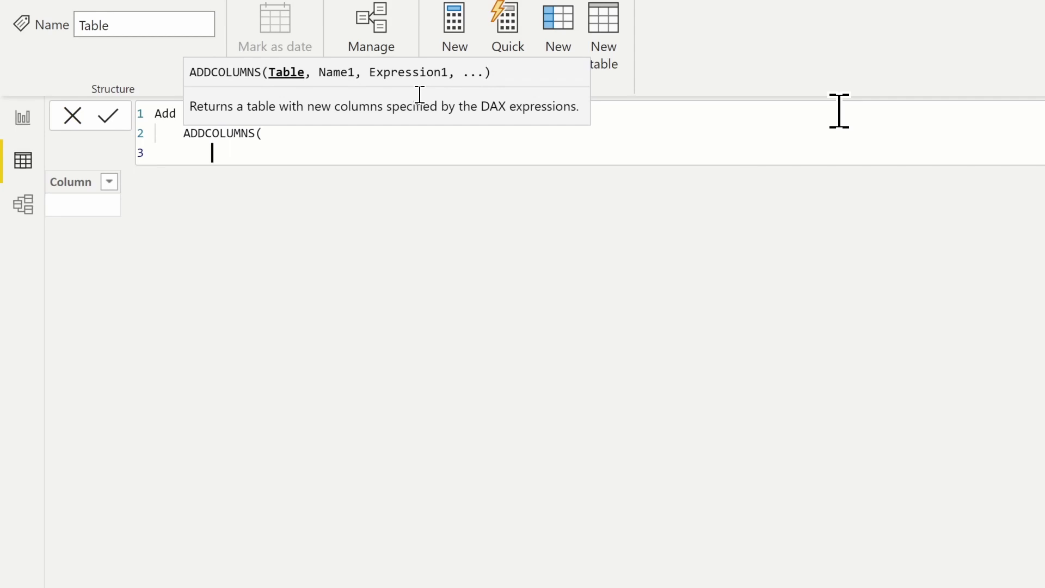
key(Tab)
key(Tab)
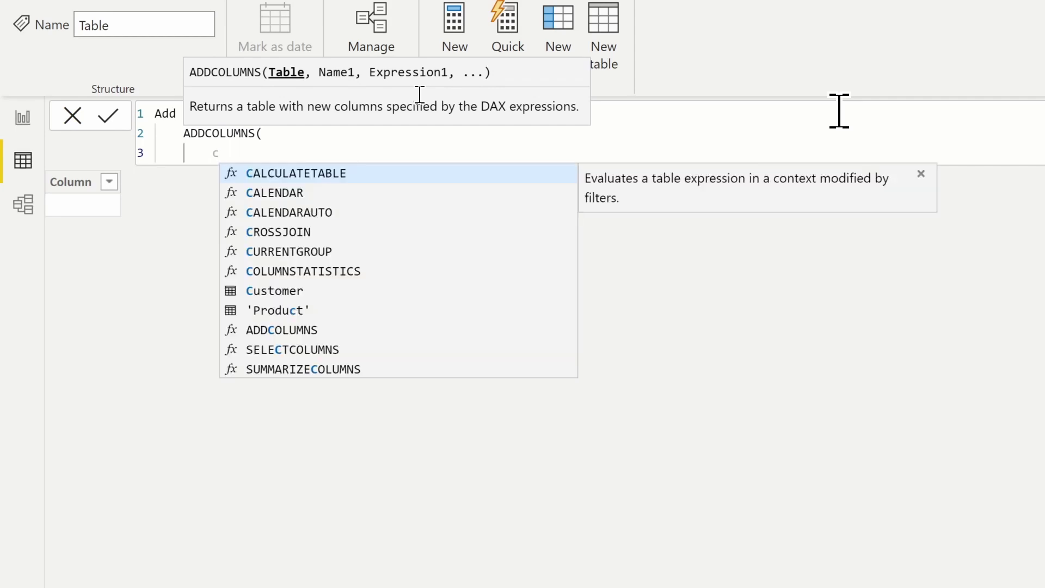
text(')
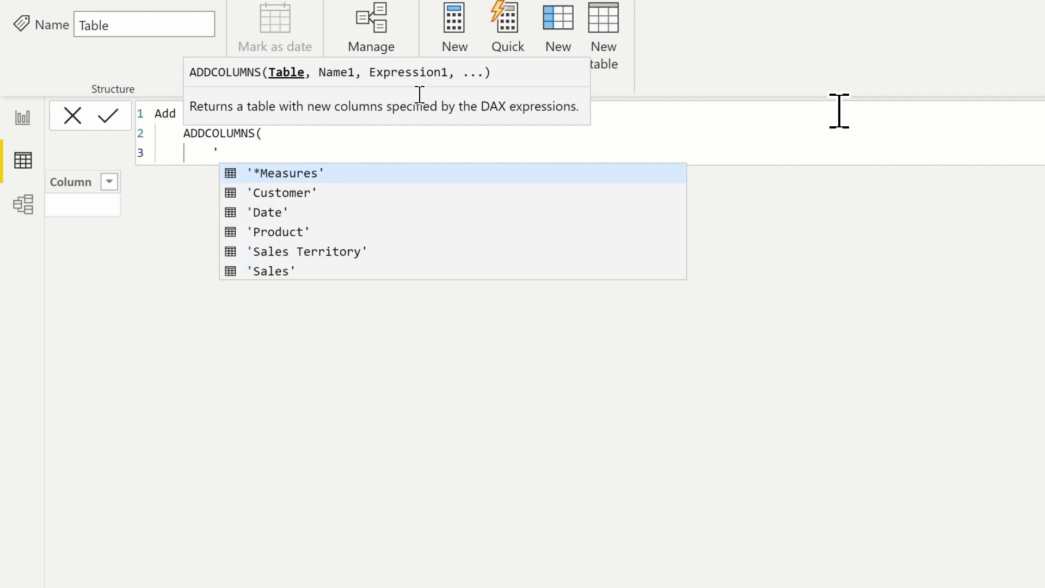
key(Down)
key(Tab)
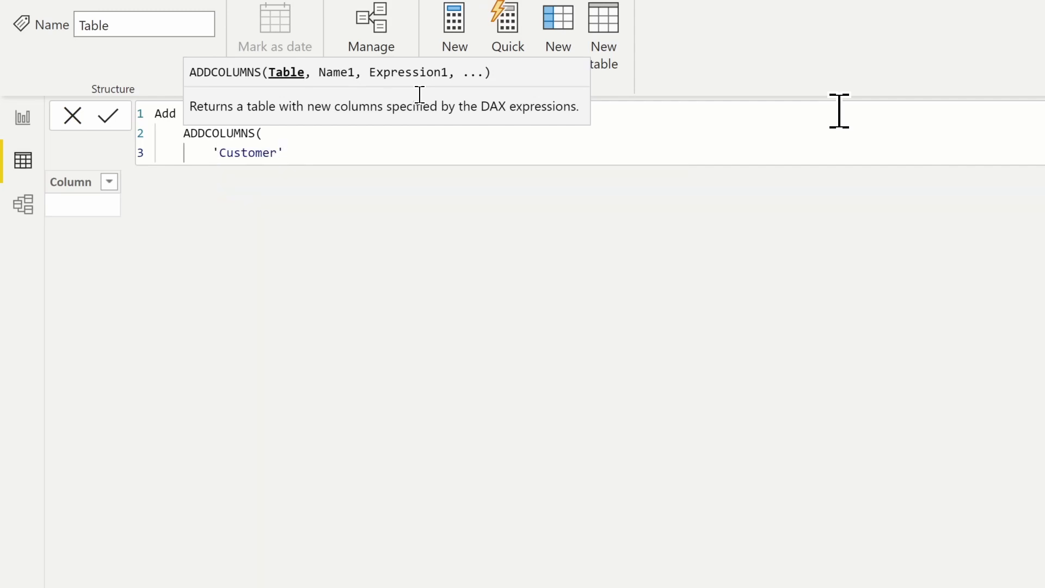
text(,)
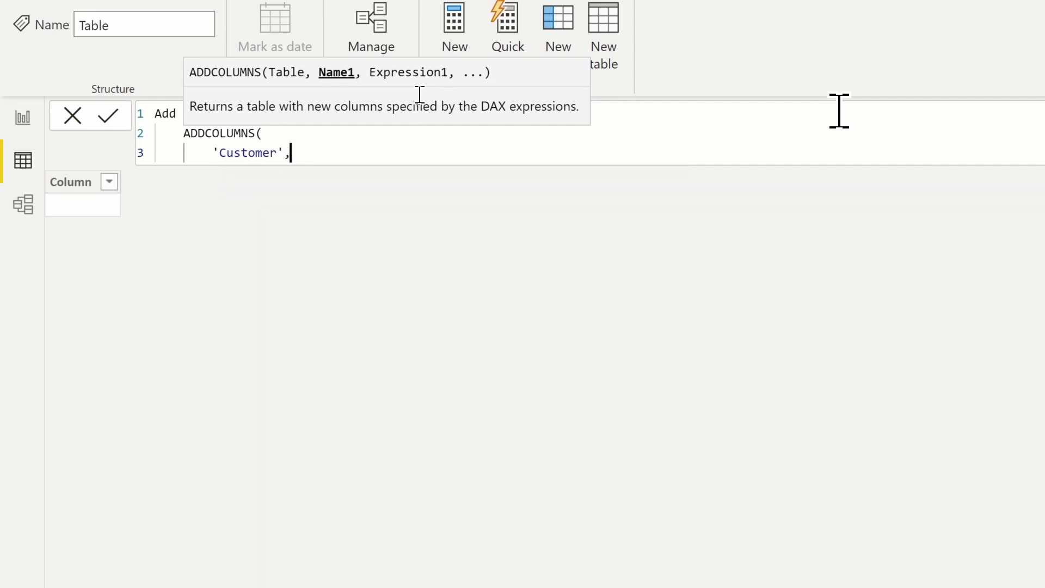
Add a "total transactions" column of COUNTROWS('Sales') and commit the calculated table
key(shift+Return)
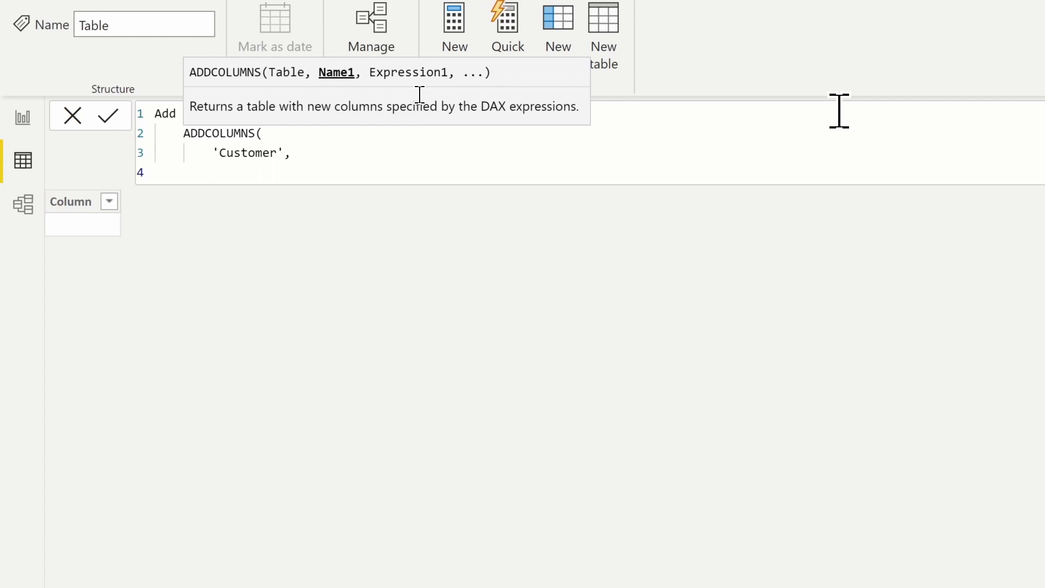
text("total transact)
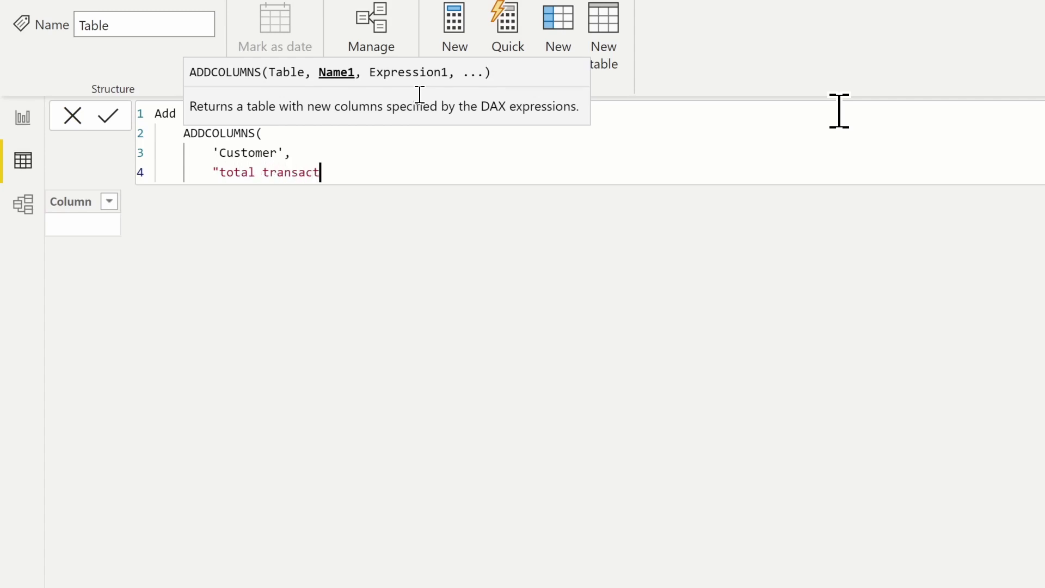
text(ions",)
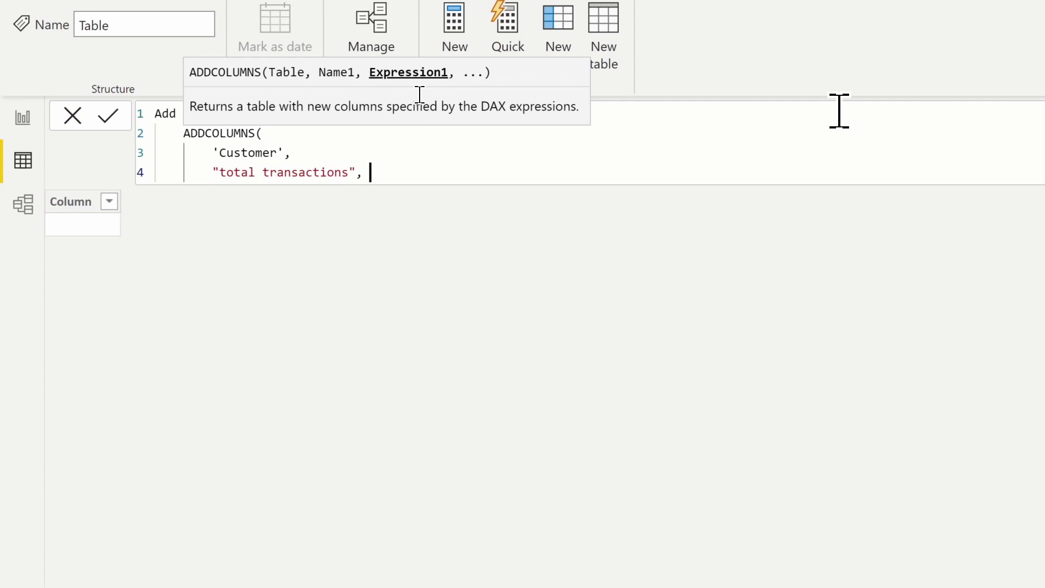
text(cou)
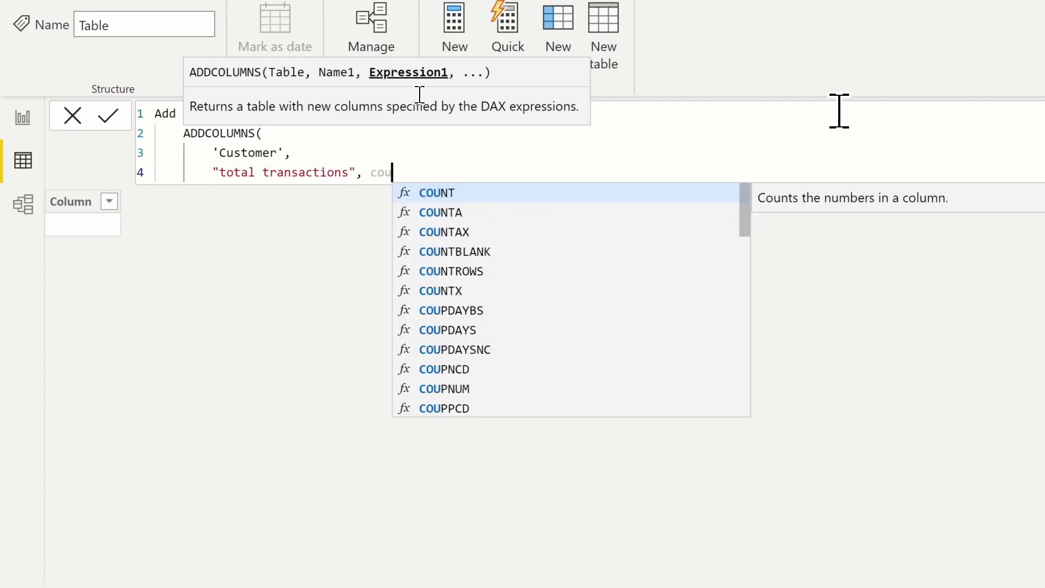
text(ntr)
key(Tab)
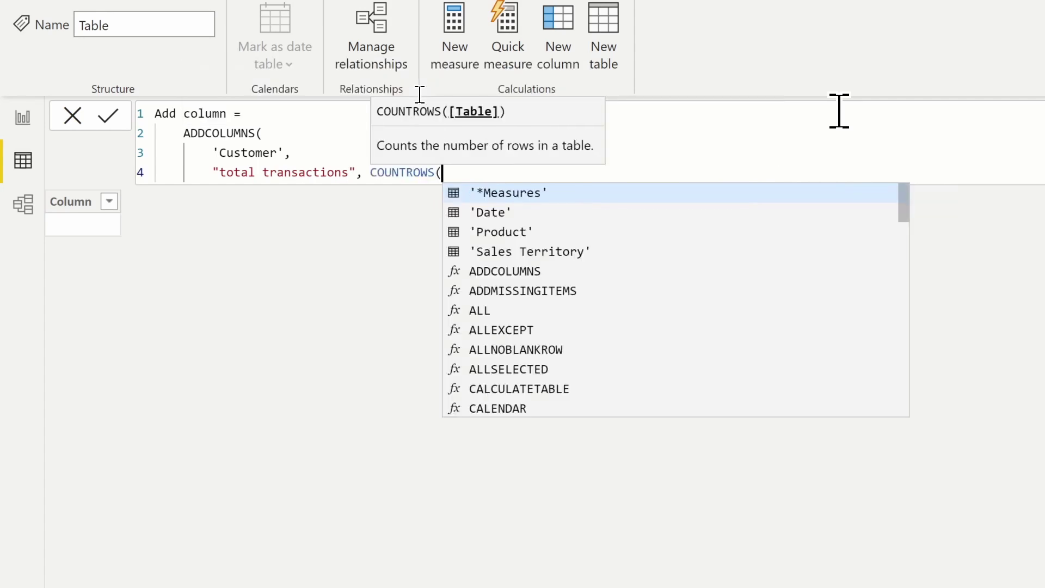
text('s)
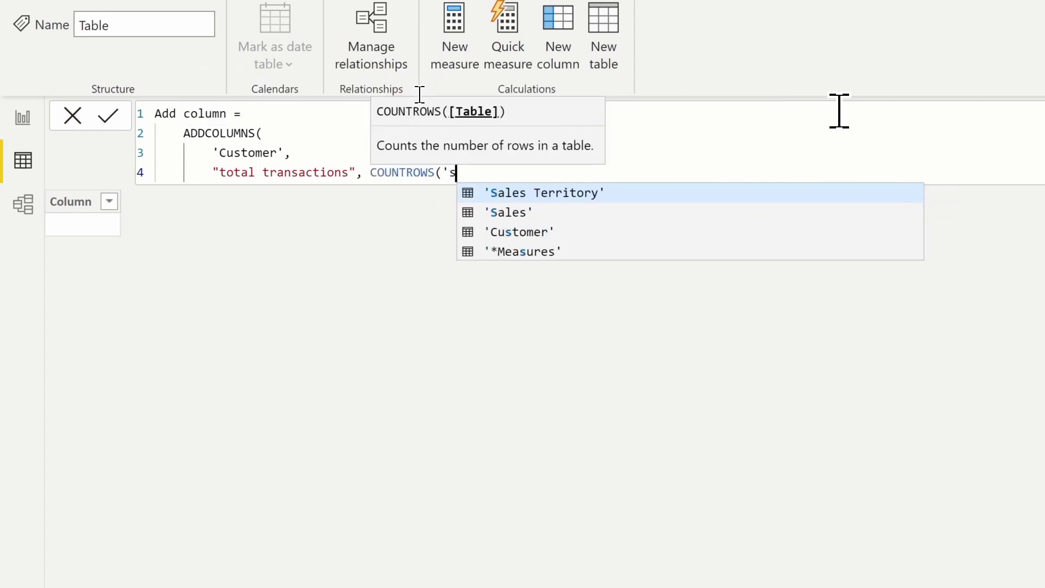
key(Down)
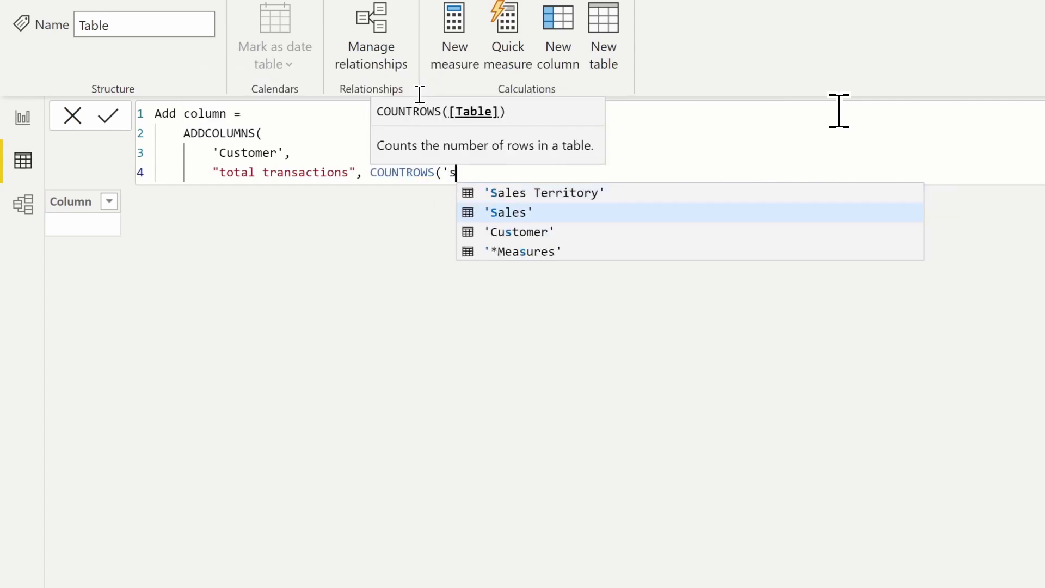
key(Tab)
text()))
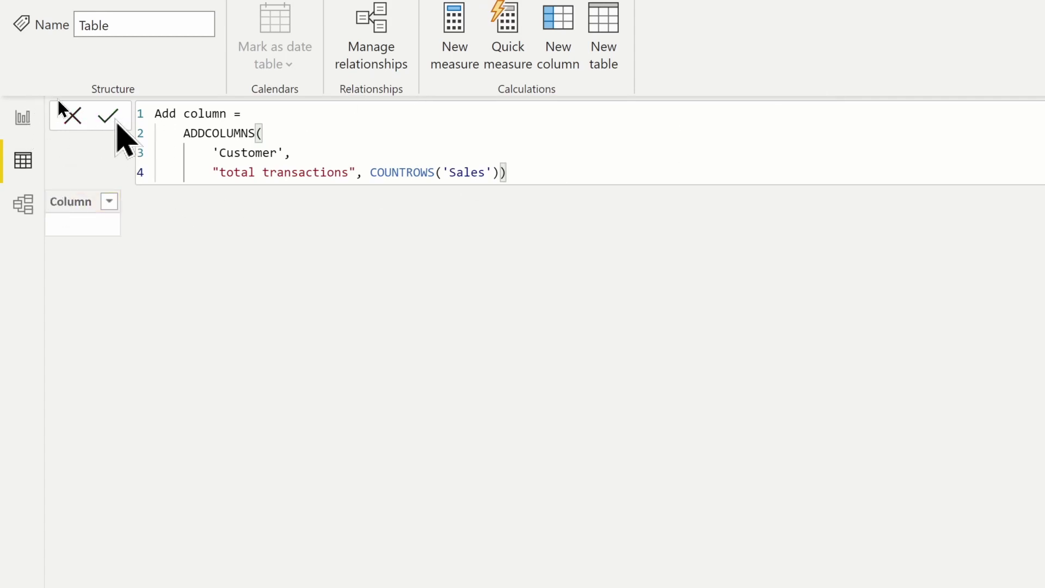
key(Return)
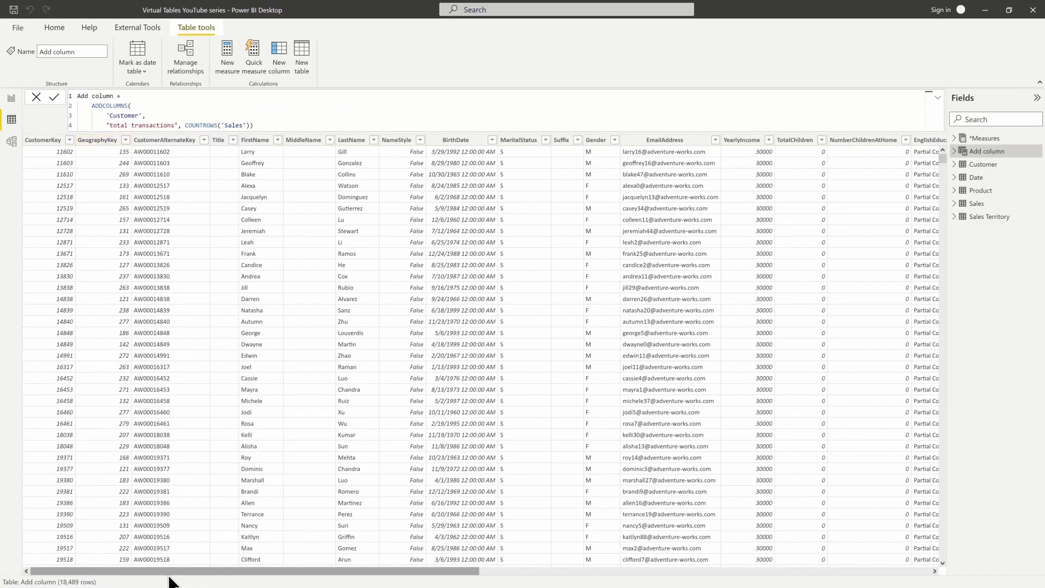
Scroll the grid right to reveal total transactions showing 60398 on every customer row
drag(175, 573, 728, 572)
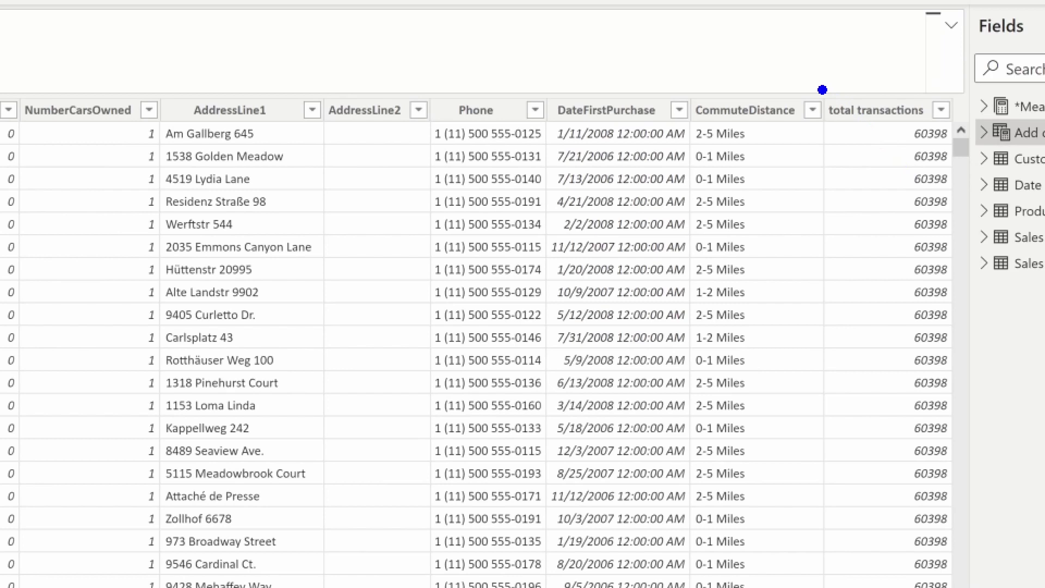
drag(873, 129, 921, 224)
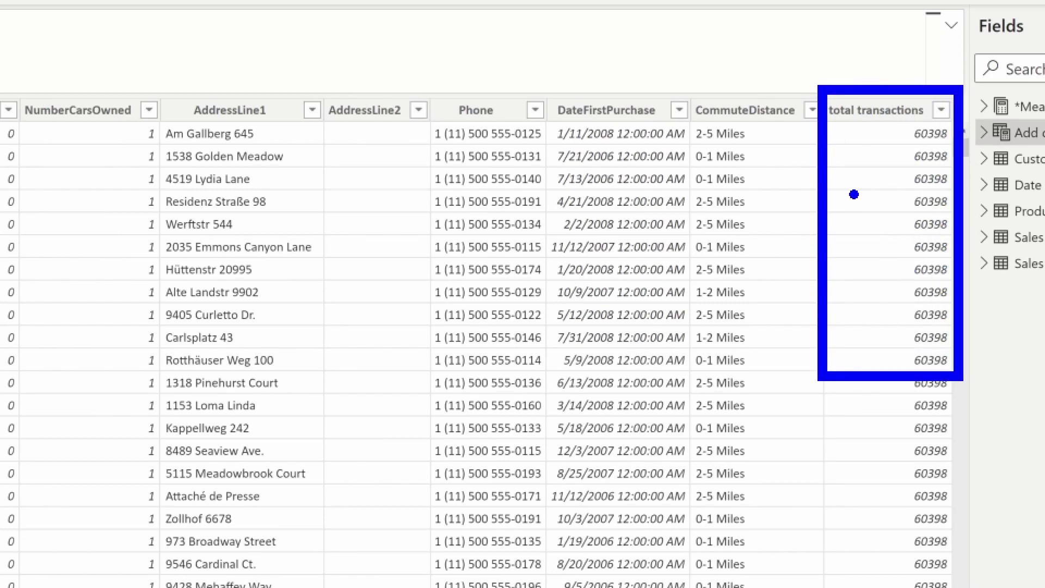
drag(855, 194, 758, 281)
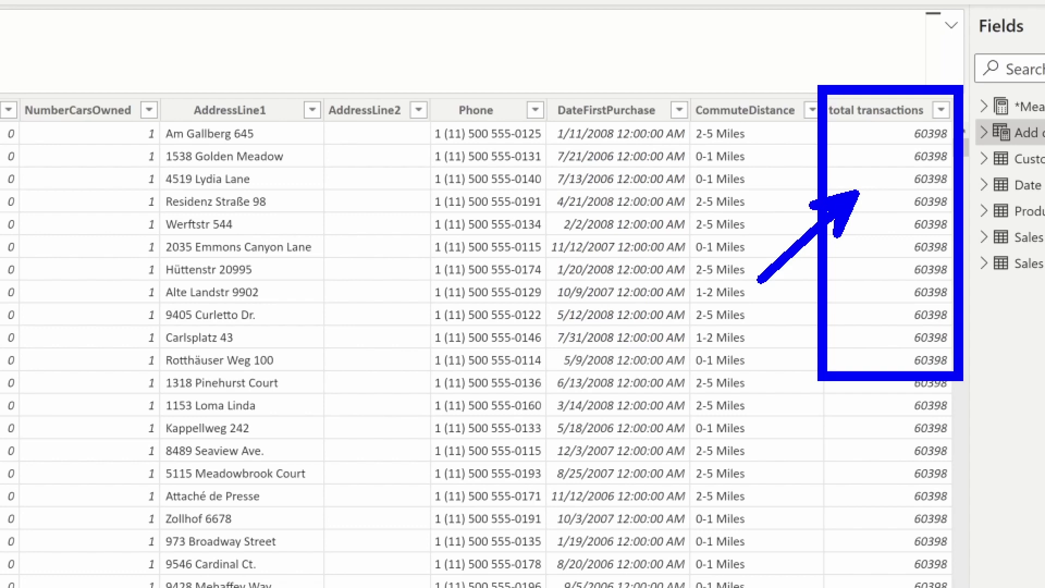
key(Escape)
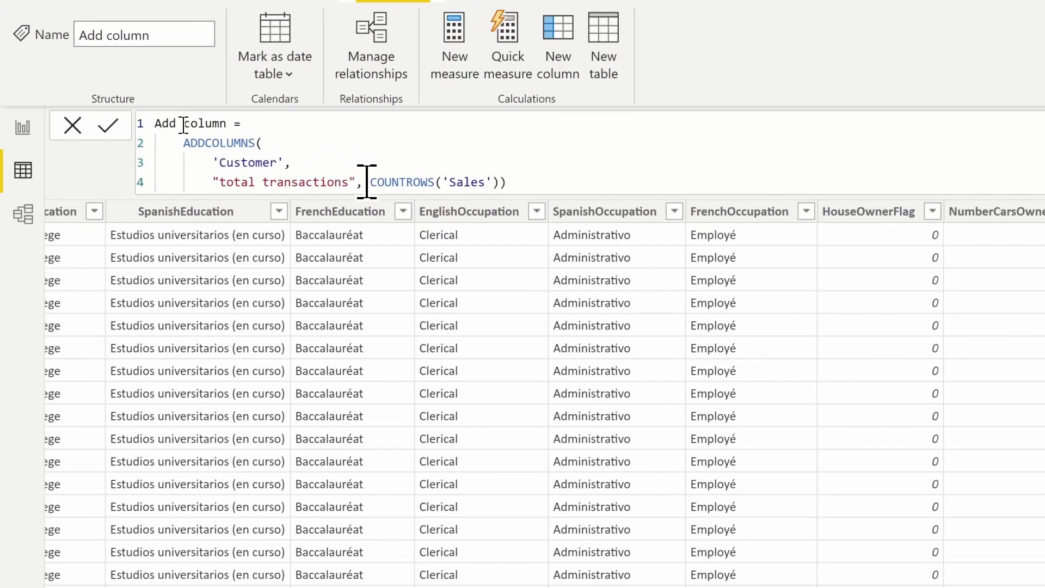
Wrap COUNTROWS('Sales') on line 4 in CALCULATE and commit the formula
click(369, 181)
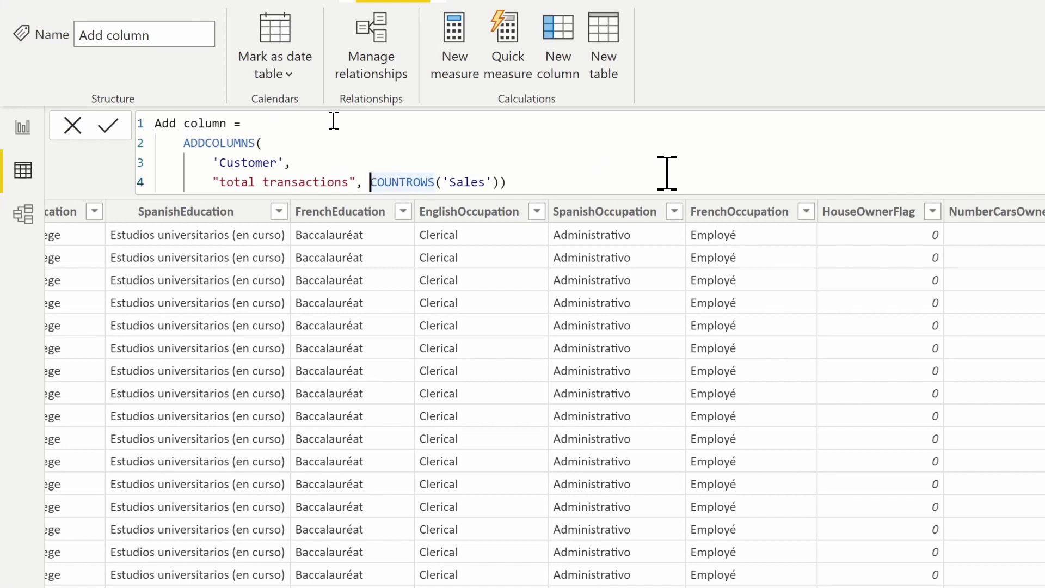
text(Calculat)
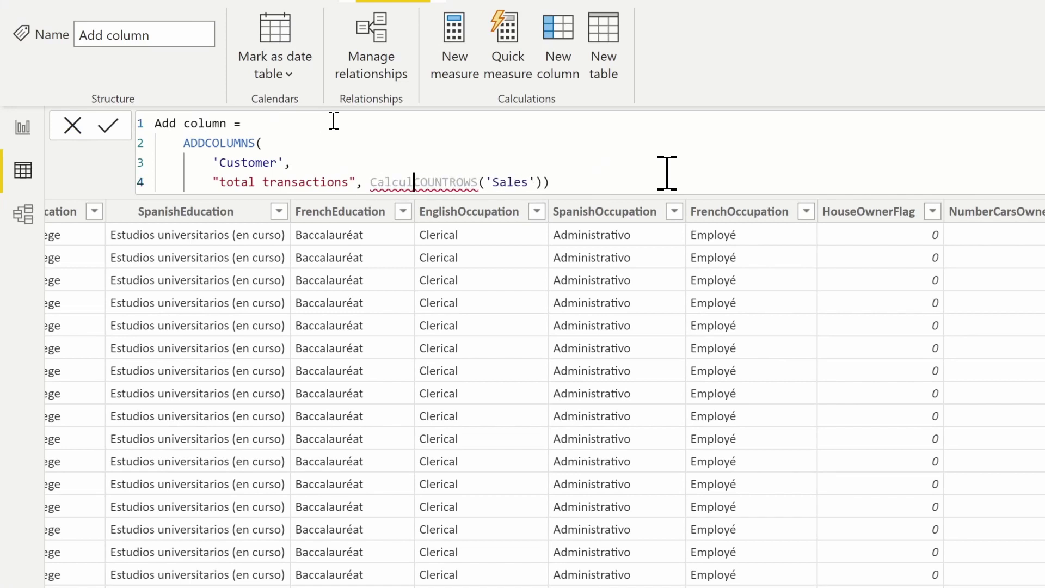
text(e()
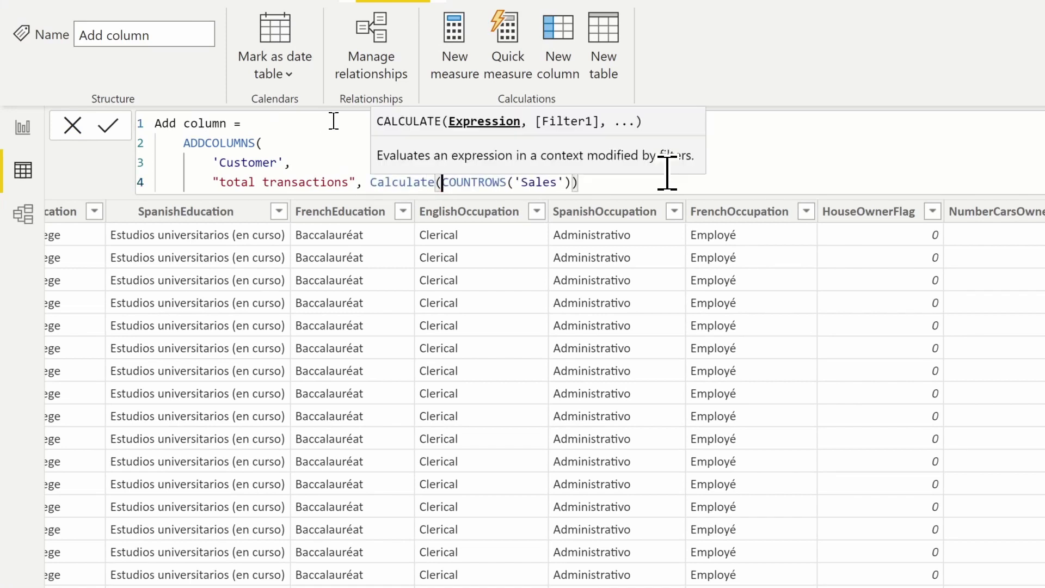
click(621, 186)
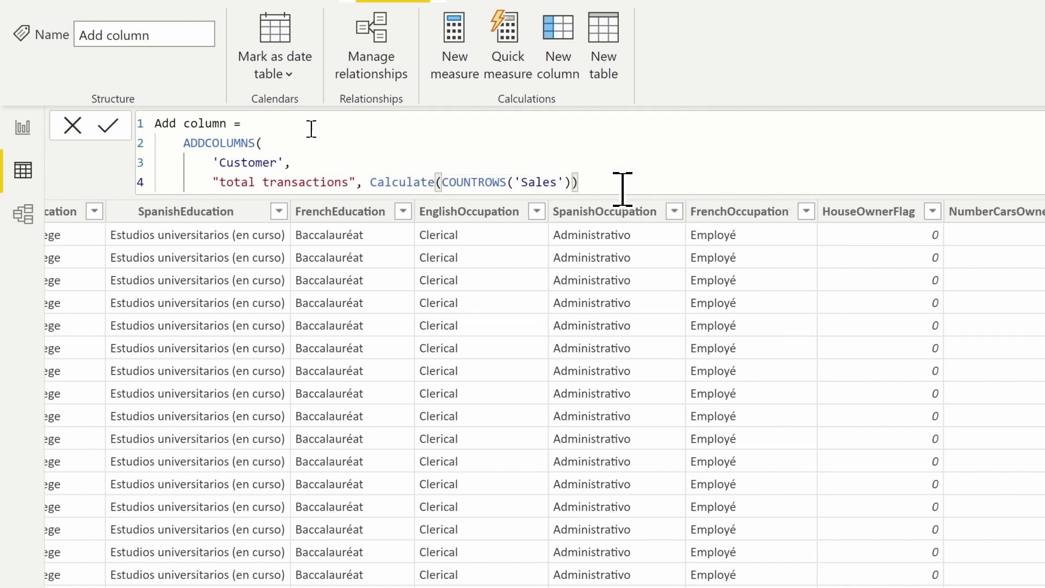
text())
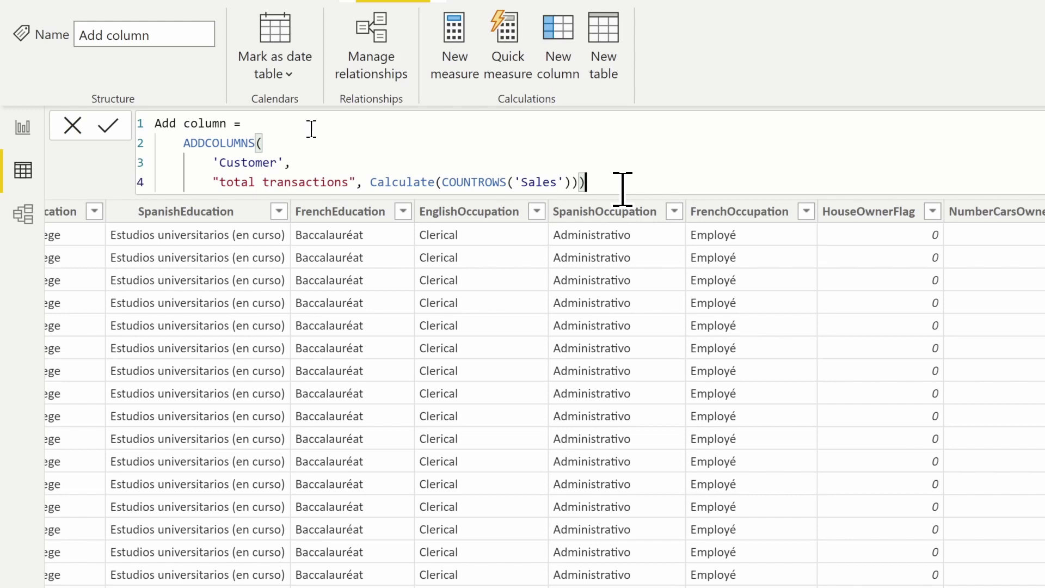
click(112, 128)
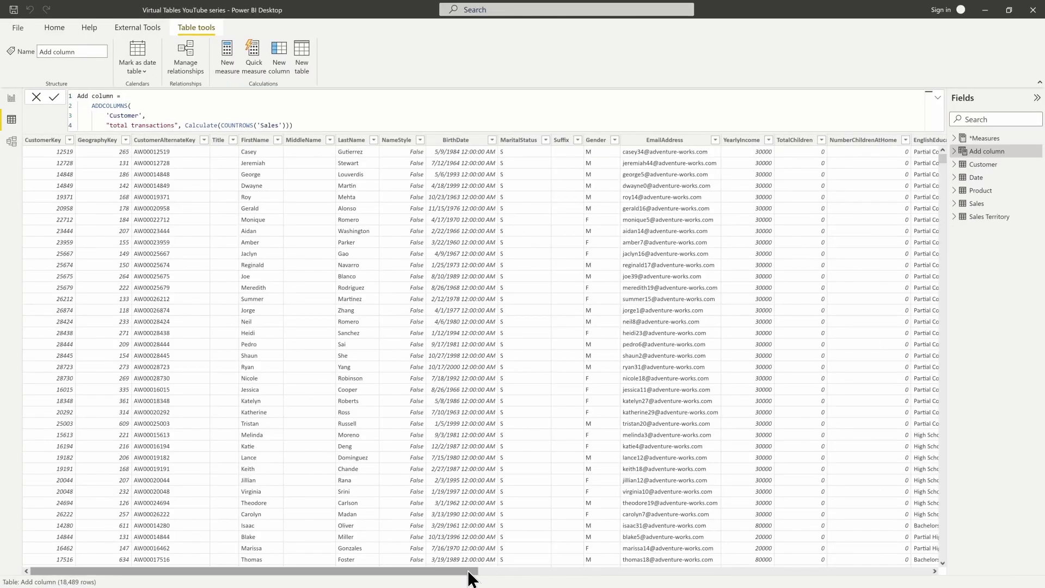
Inspect the total transactions value list, showing per-customer counts like 2 and 6, then cancel
drag(468, 571, 912, 580)
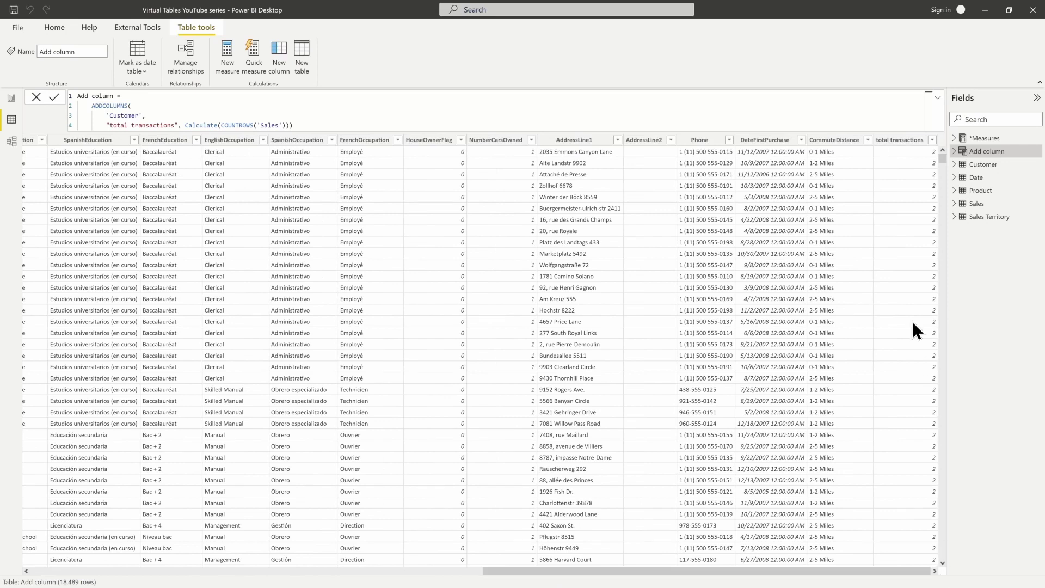
click(933, 141)
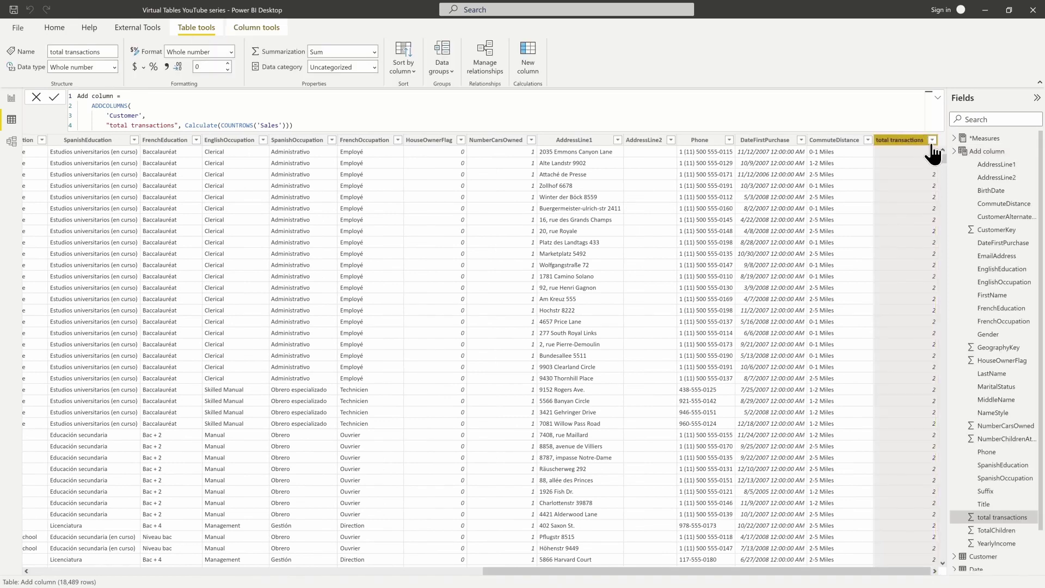
click(933, 141)
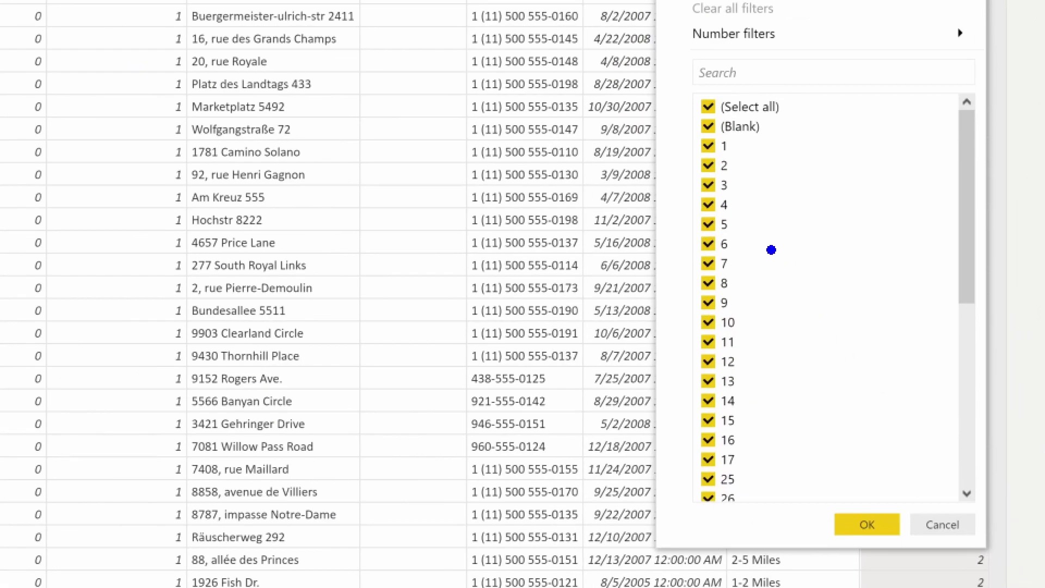
drag(769, 250, 844, 238)
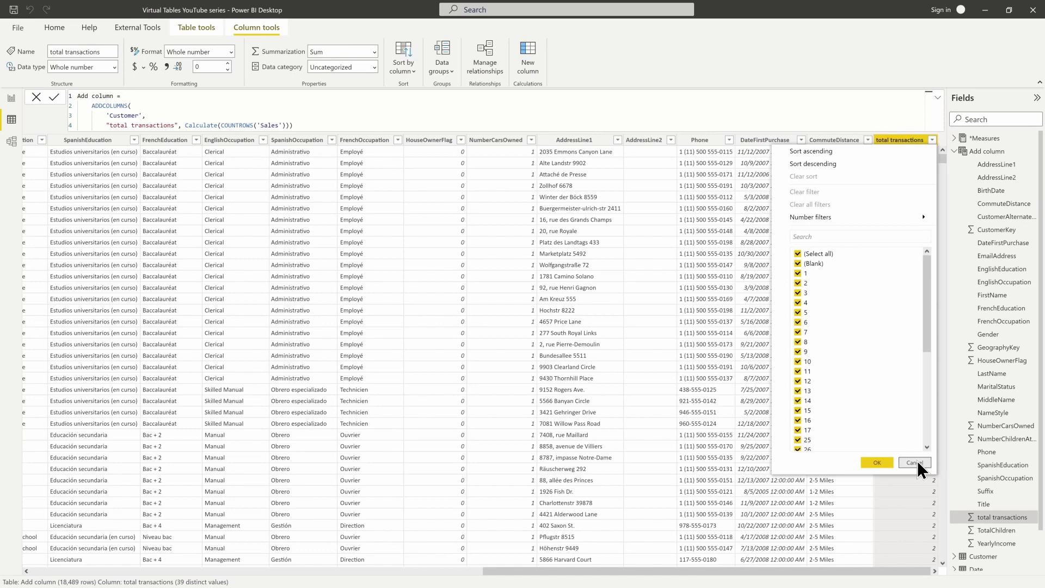
click(916, 463)
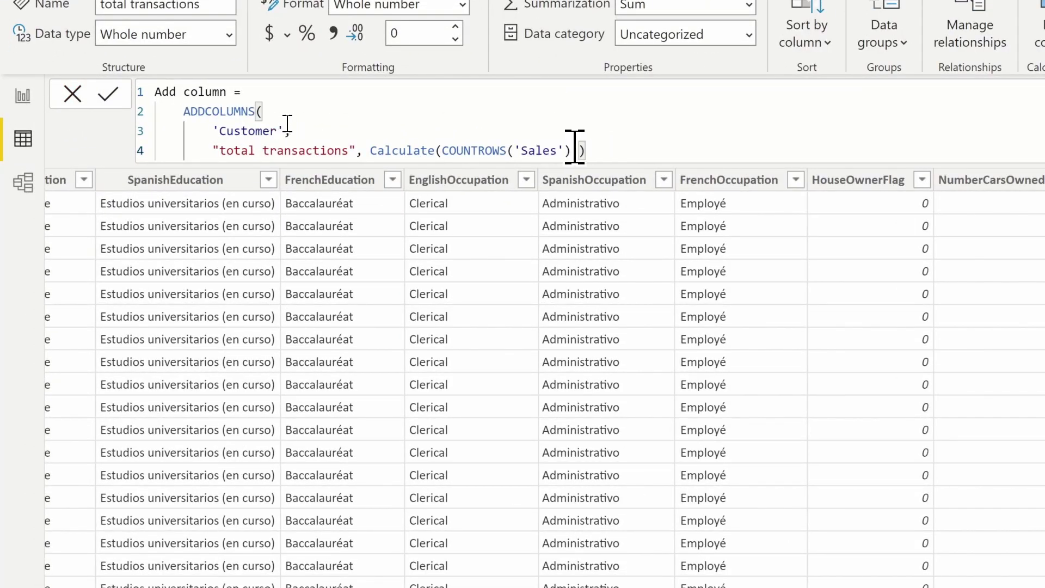
Drop the extra closing parenthesis and add a "Forecast Transactions" column line on line 5
click(578, 149)
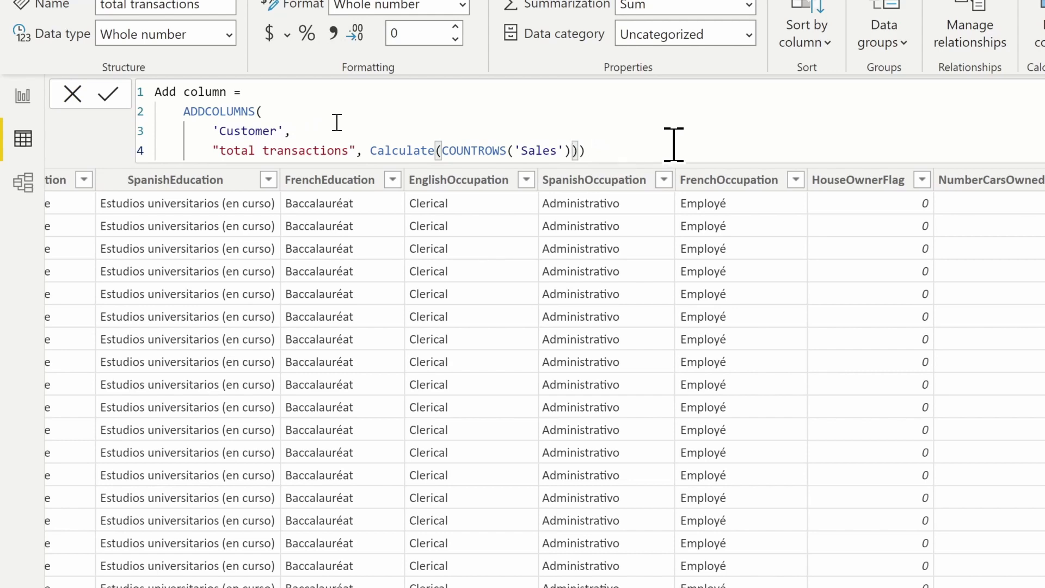
key(Right)
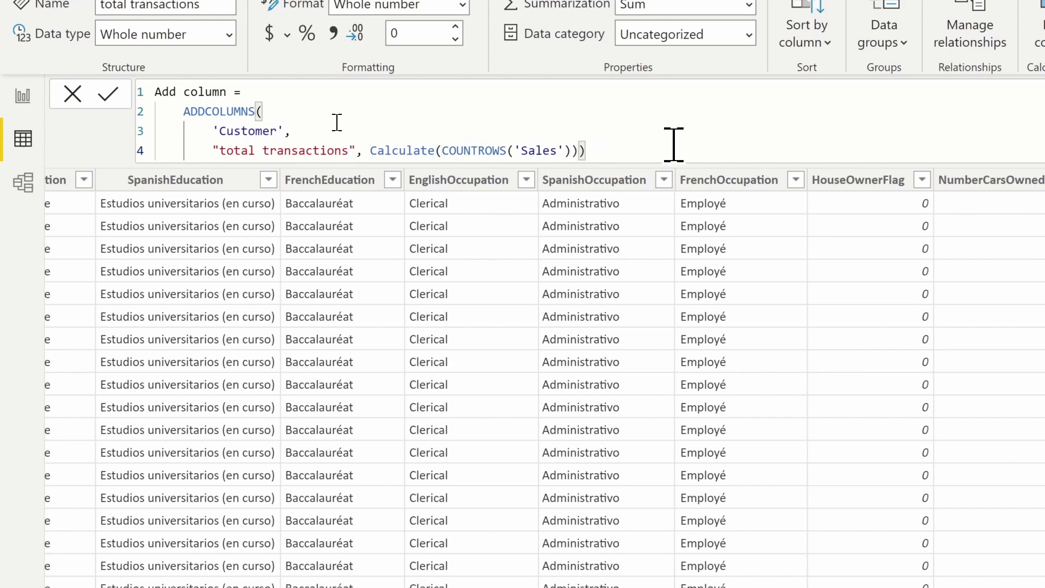
key(BackSpace)
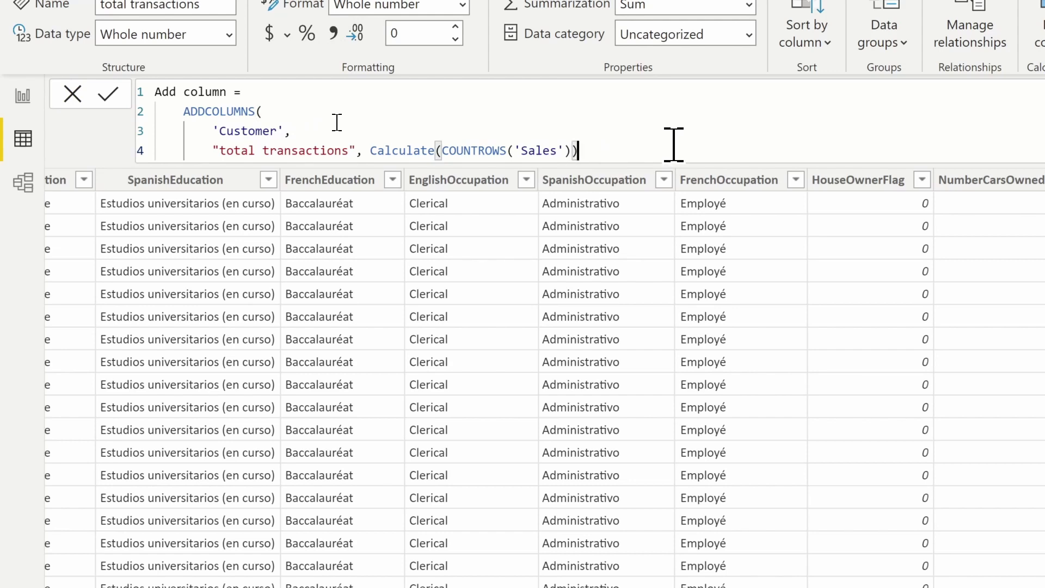
text(,)
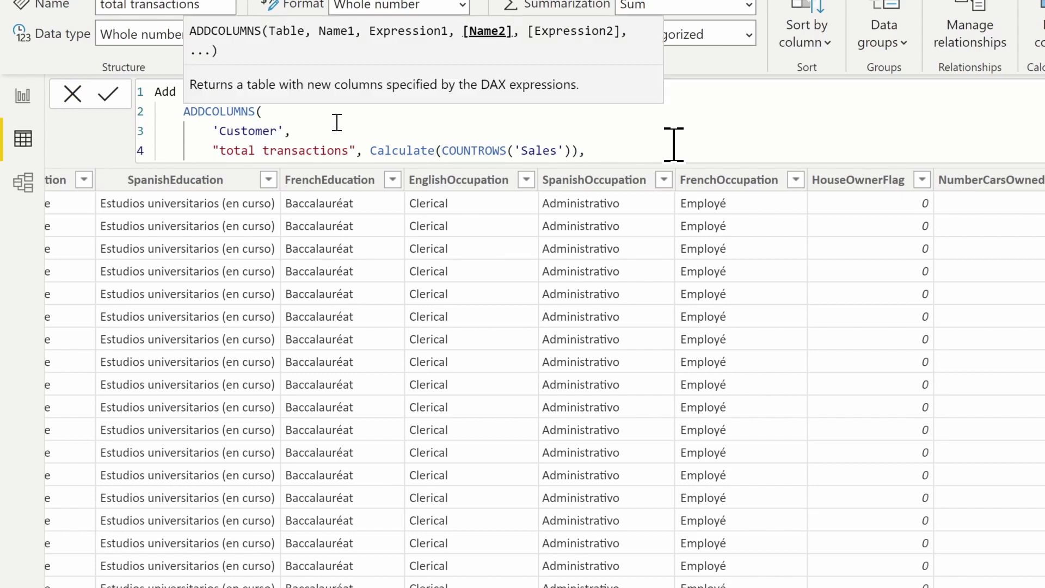
key(shift+Return)
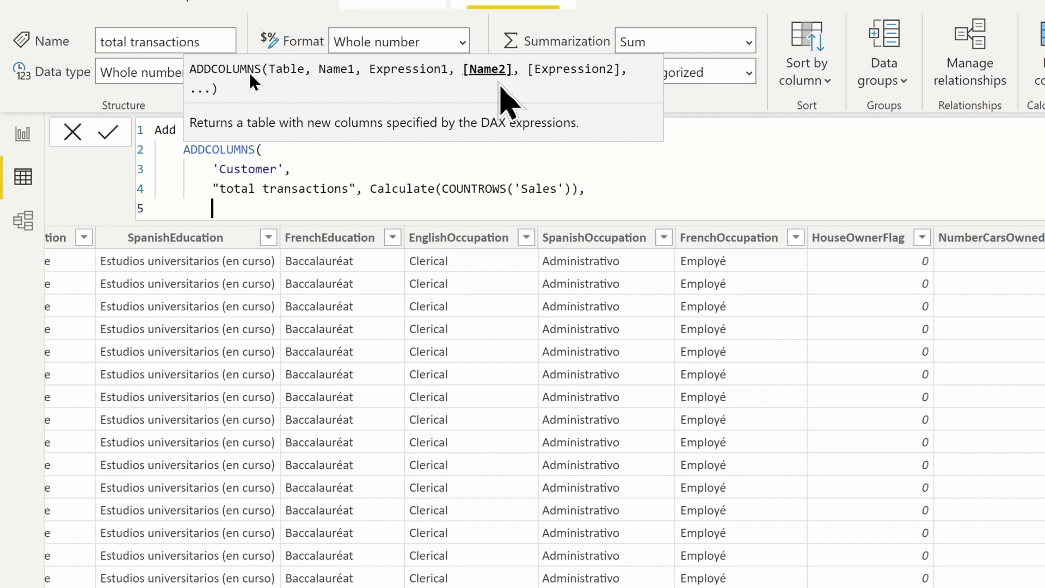
text("Forecast T)
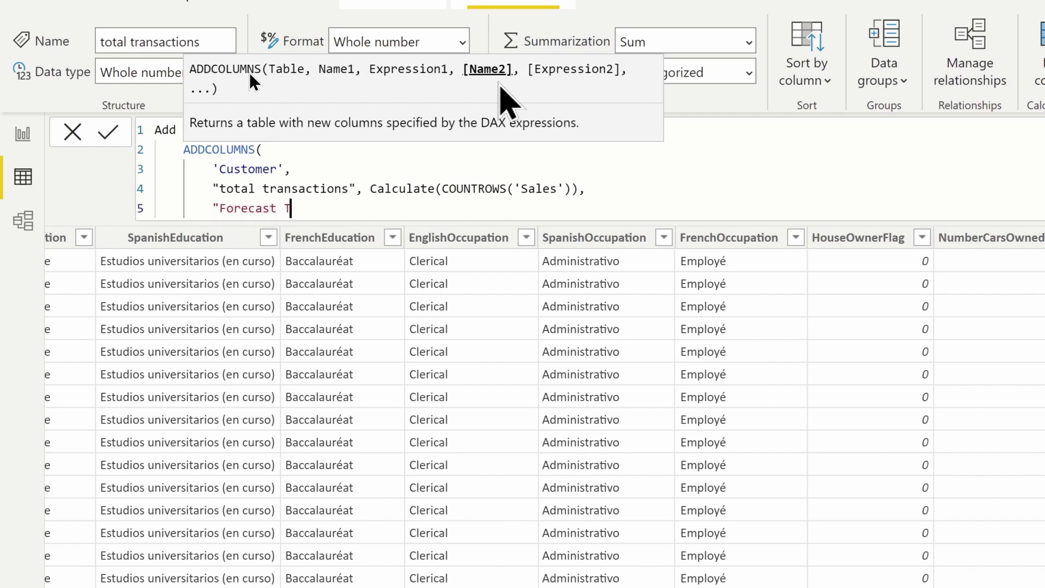
text(ransactions",)
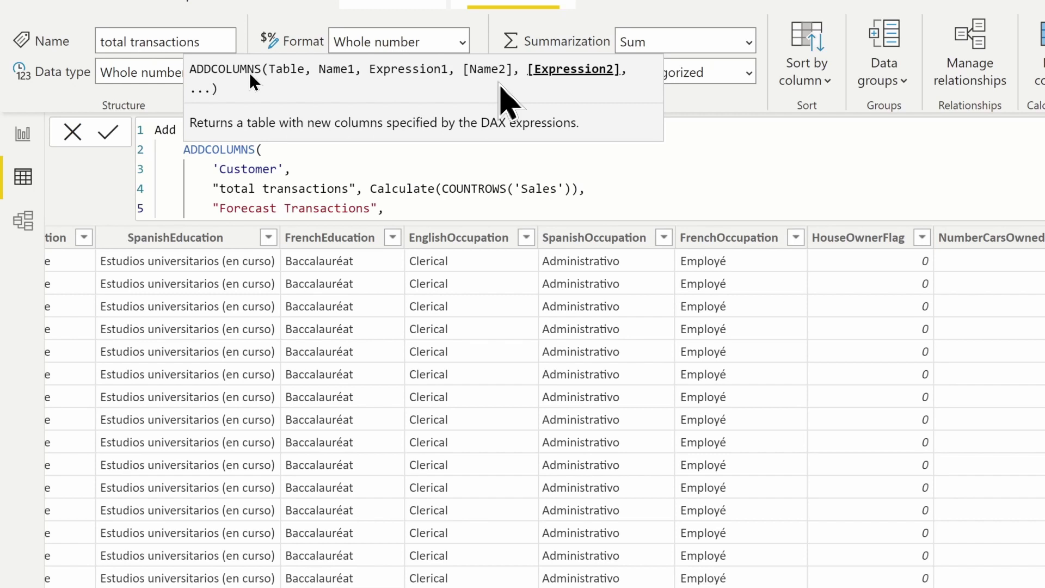
text(C)
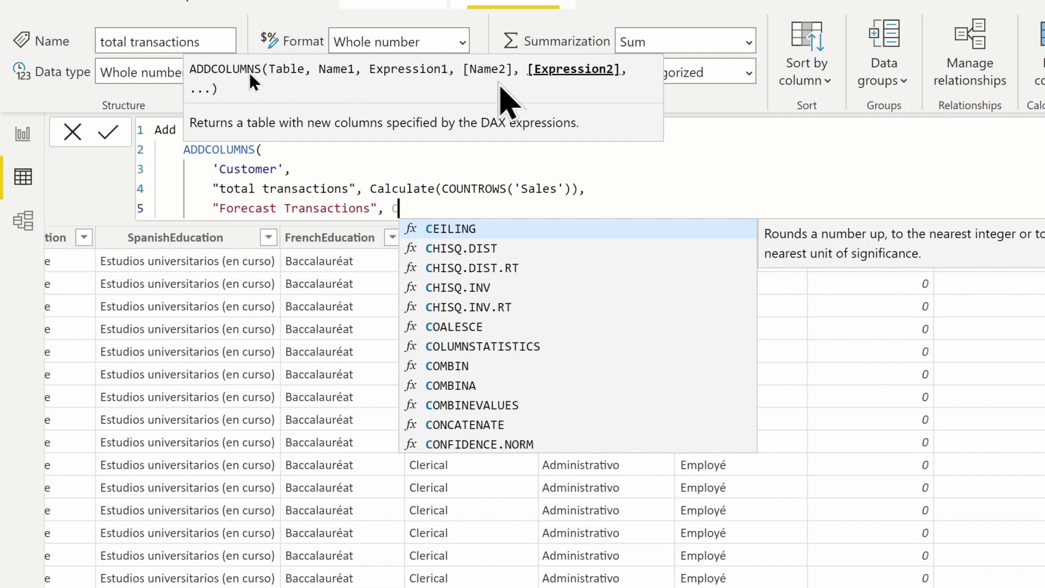
text(a)
Define Forecast Transactions as CALCULATE(COUNTROWS('Sales'))+10 and close ADDCOLUMNS
key(Tab)
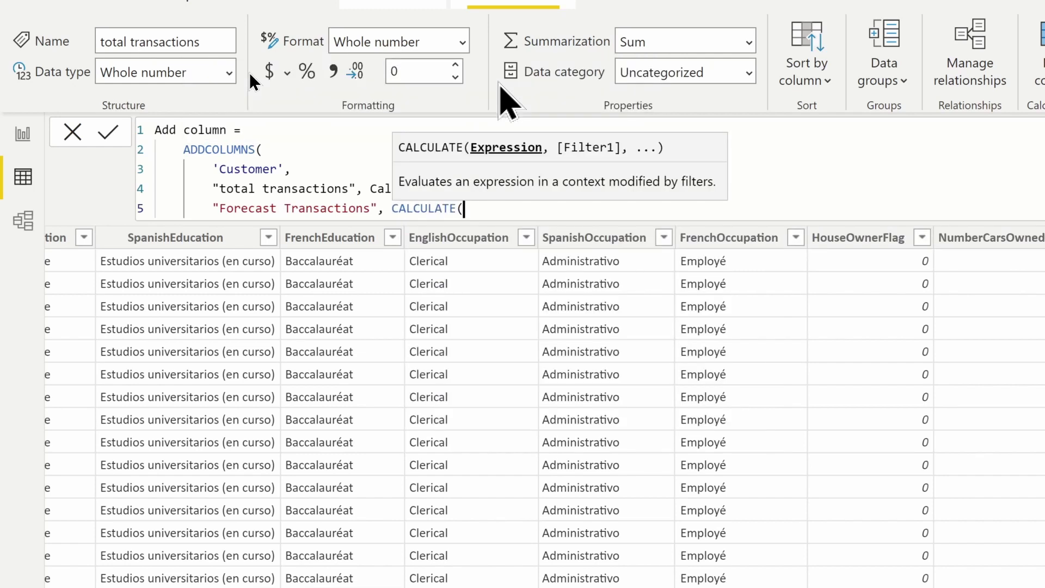
text(cour)
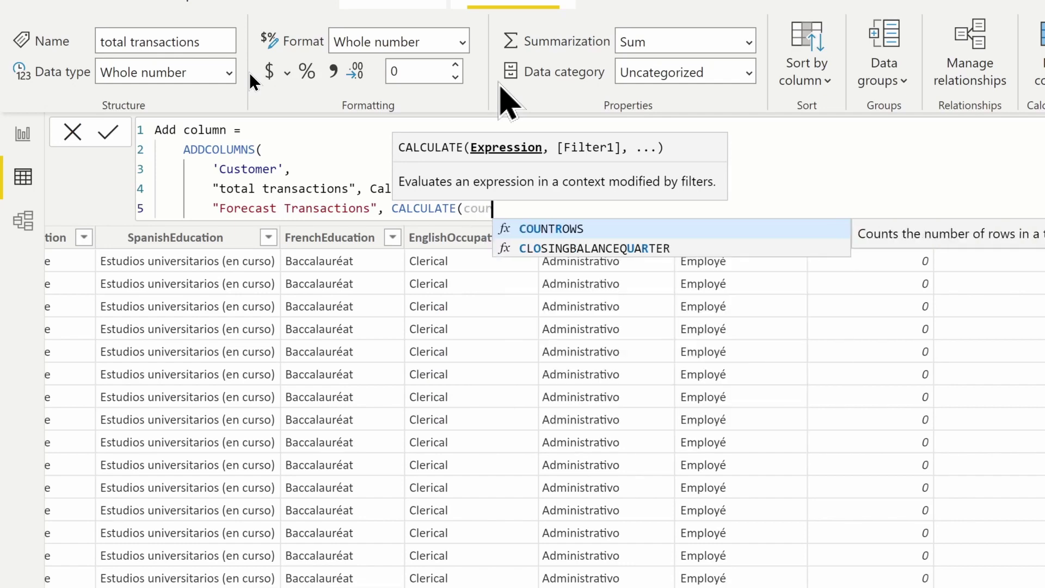
key(BackSpace)
text(nt)
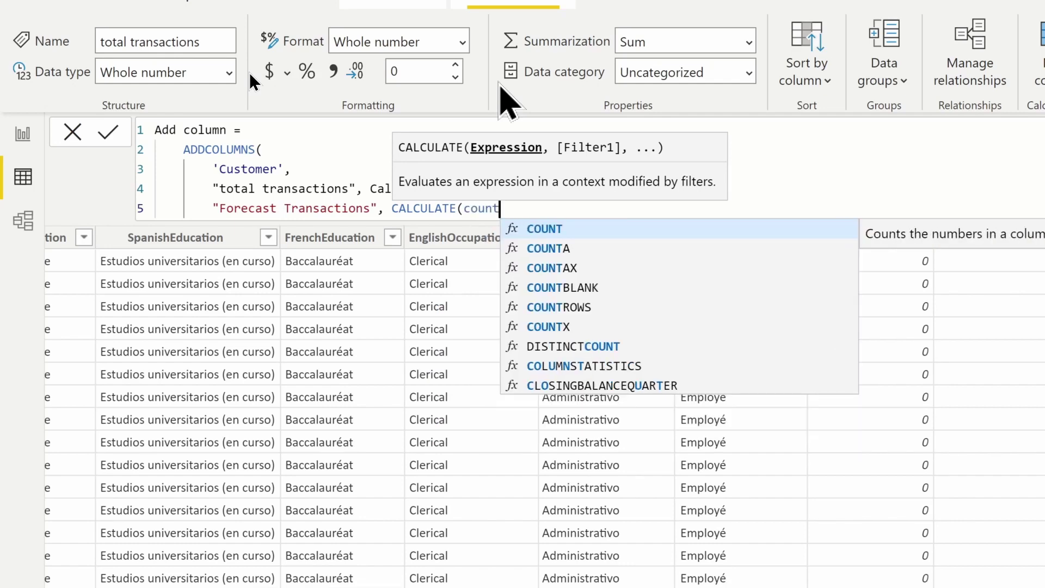
text(r)
key(Tab)
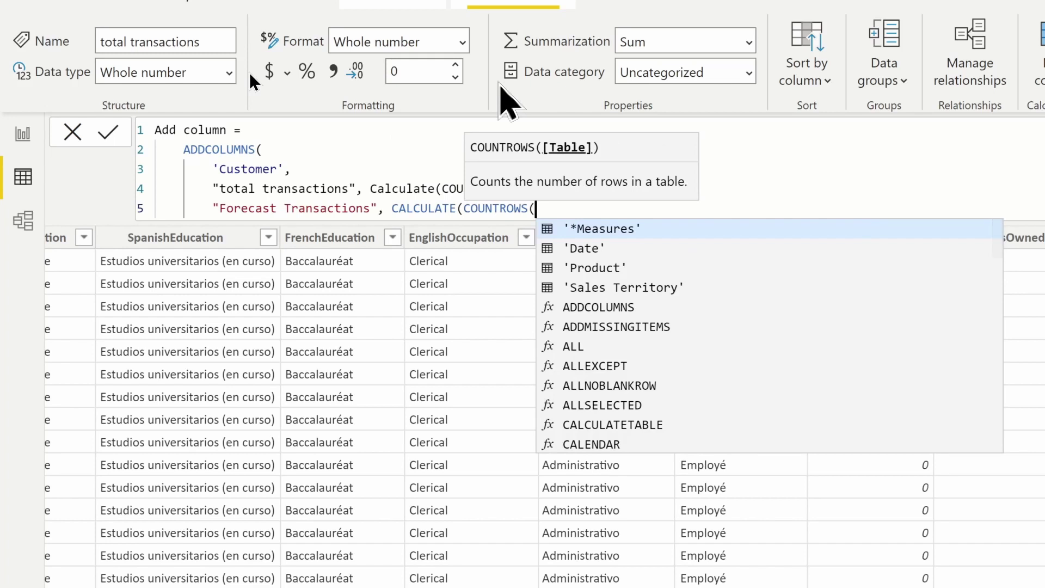
text('s)
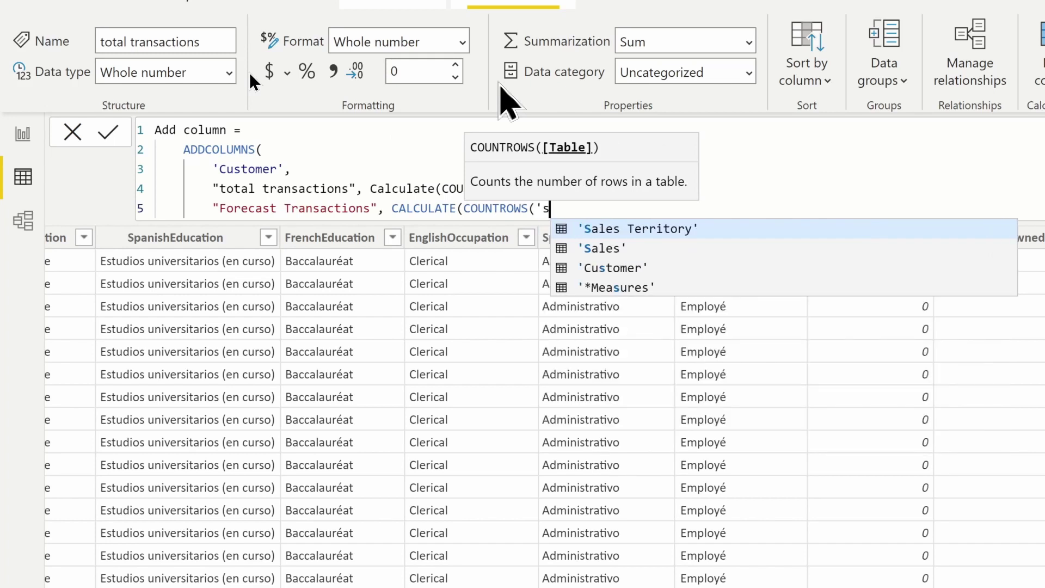
key(Down)
key(Tab)
text('))
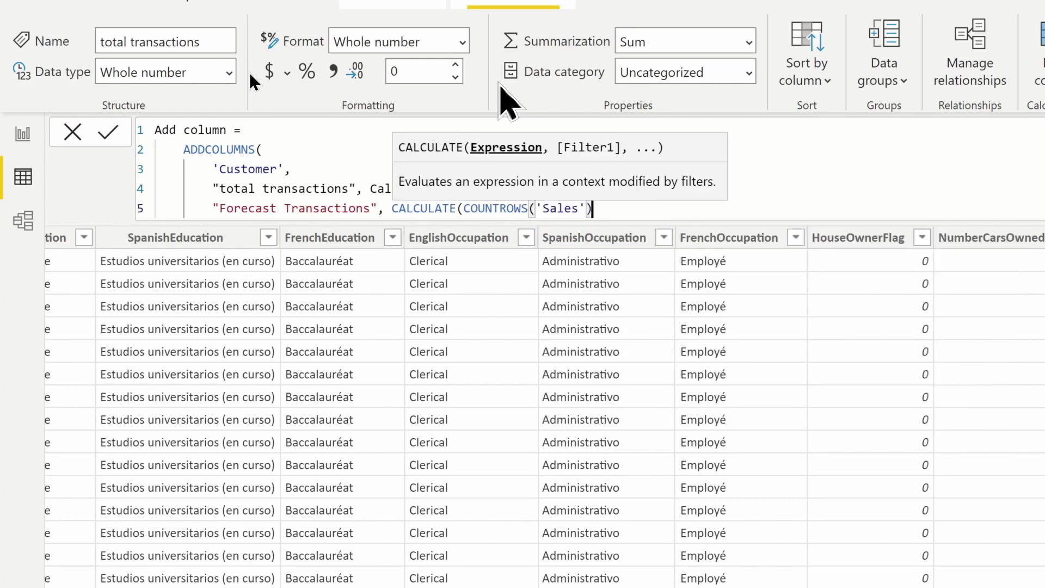
text())
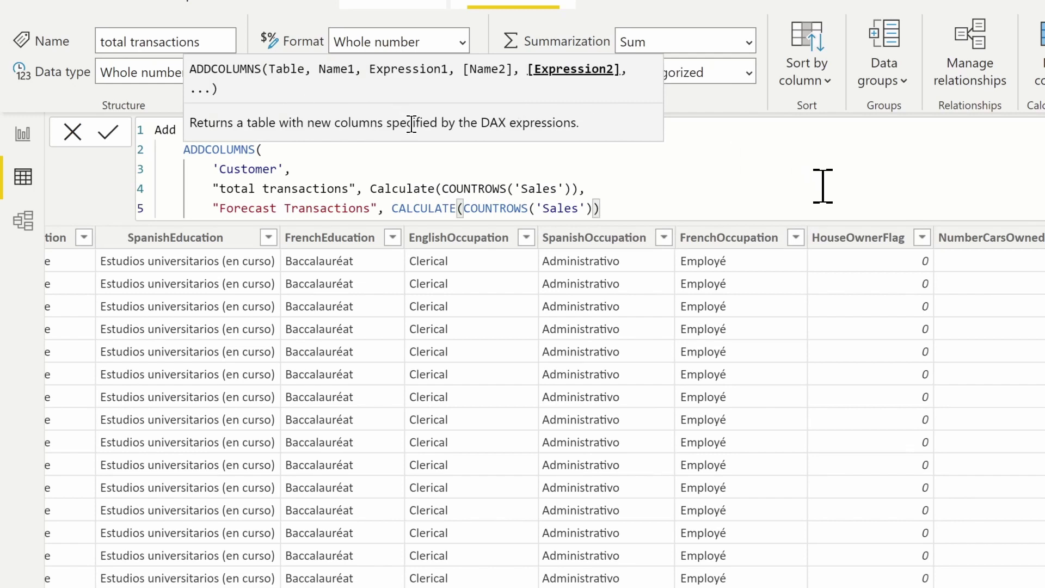
text(+10))
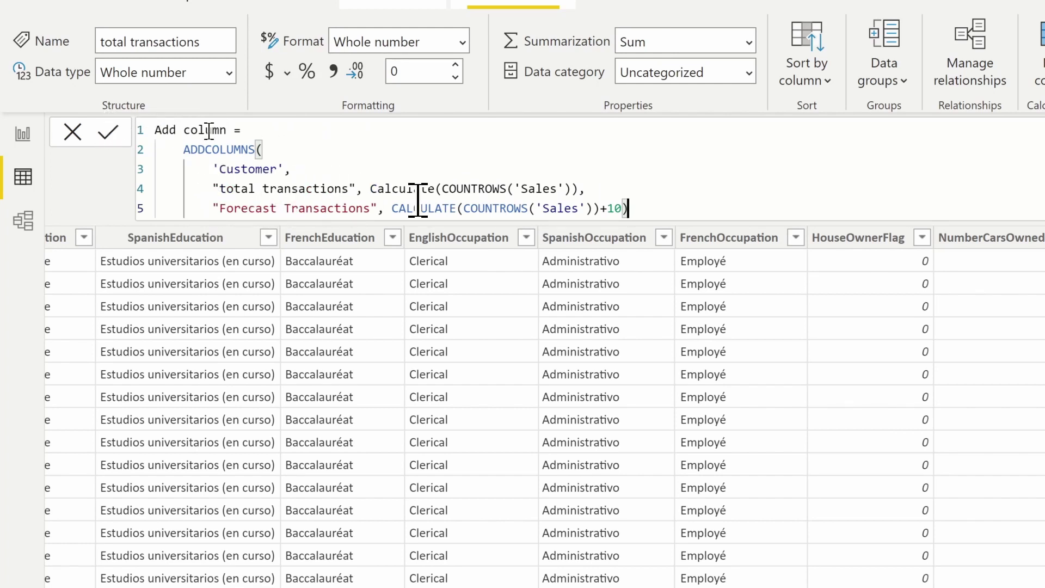
double_click(612, 209)
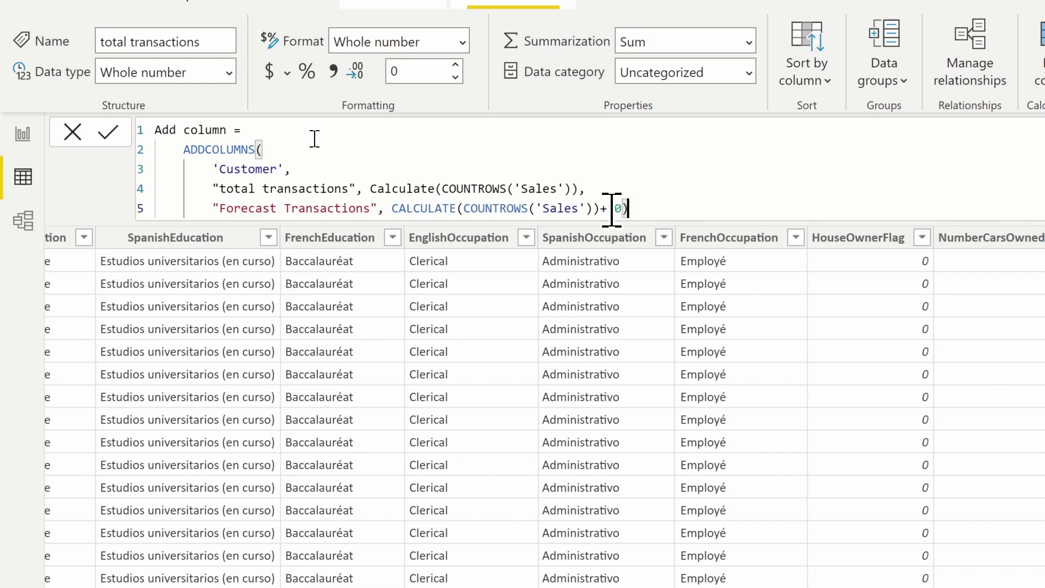
Commit the formula and scroll to Forecast Transactions, showing 12 where total transactions is 2
click(109, 133)
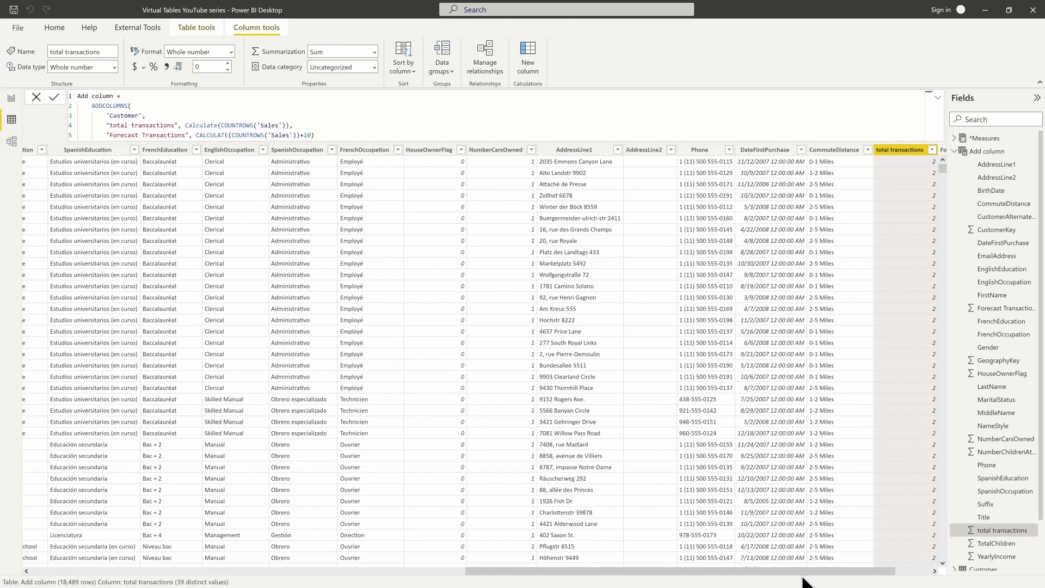
drag(809, 571, 907, 571)
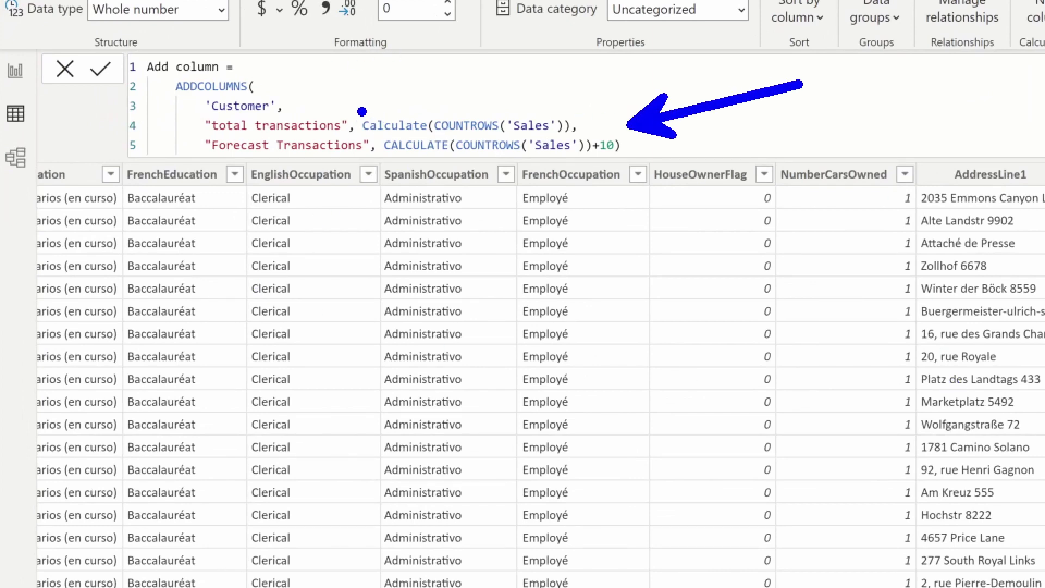
drag(349, 107, 538, 125)
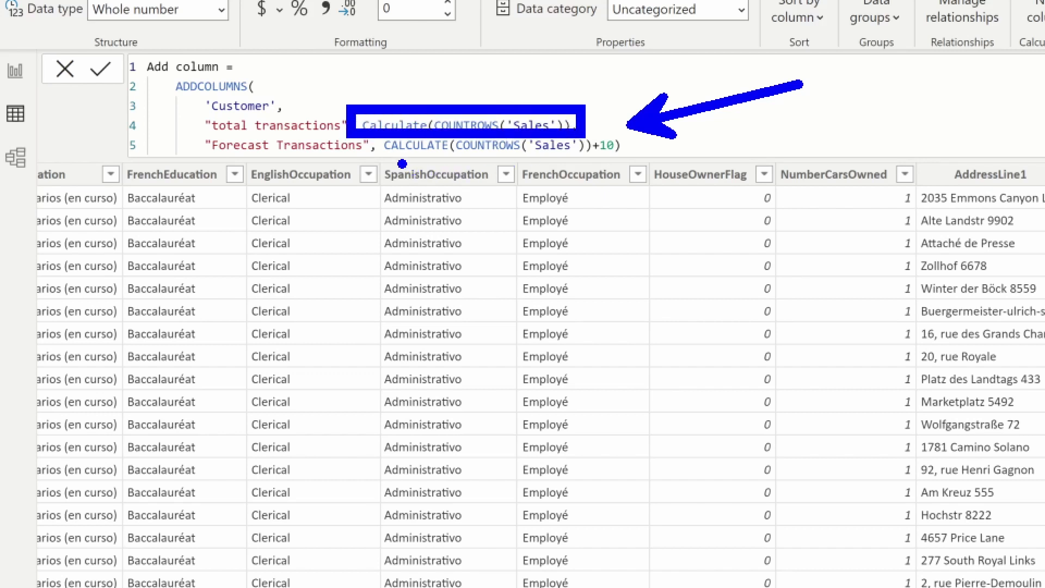
key(r)
drag(383, 160, 532, 160)
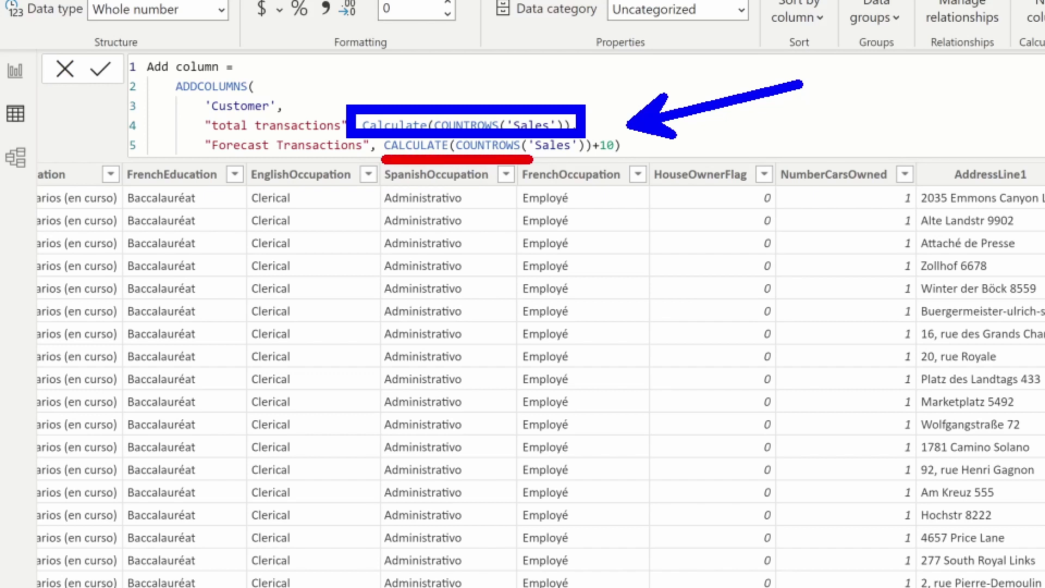
key(Escape)
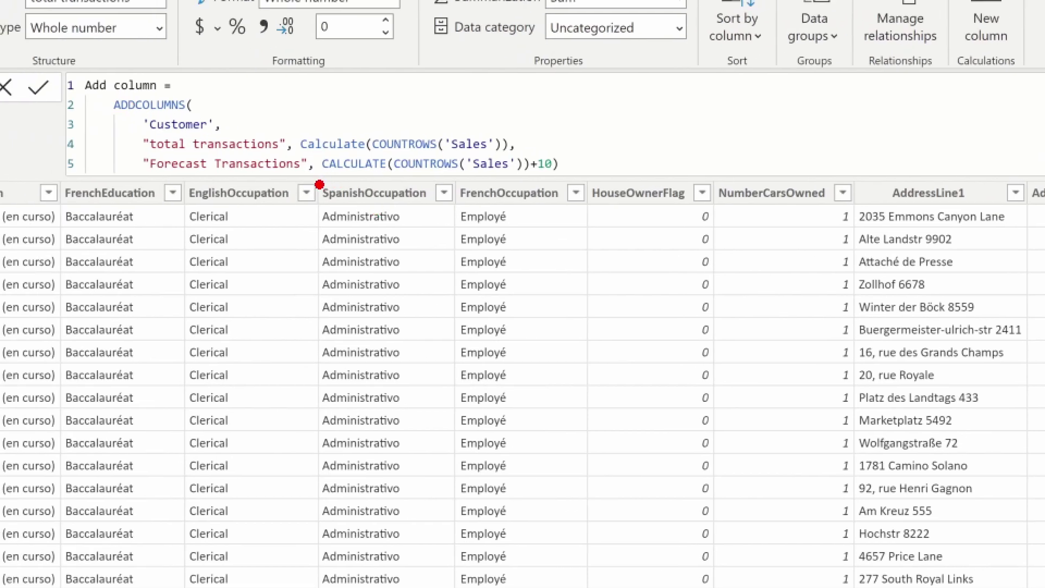
drag(318, 185, 514, 178)
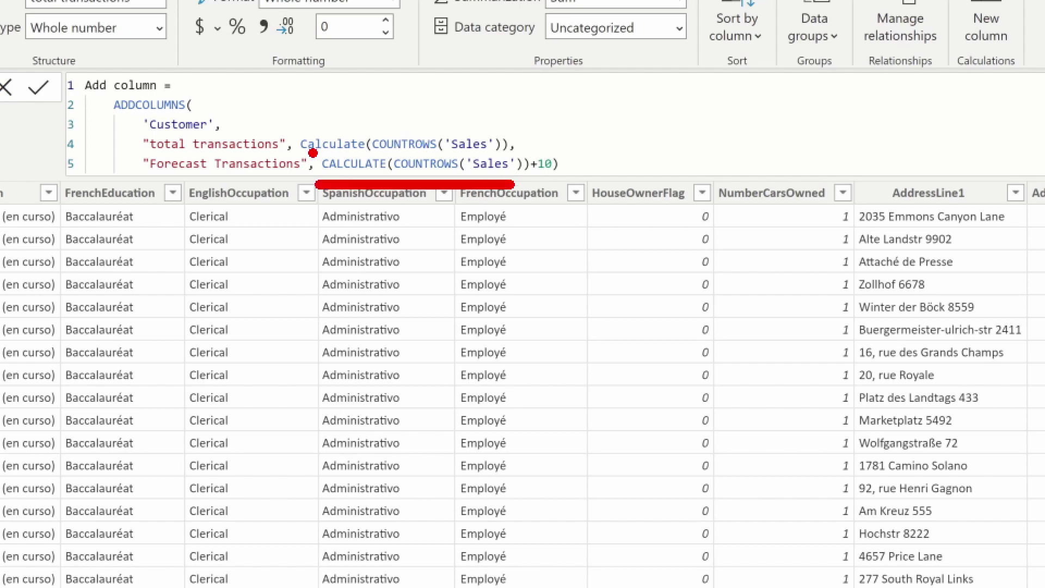
drag(310, 152, 507, 152)
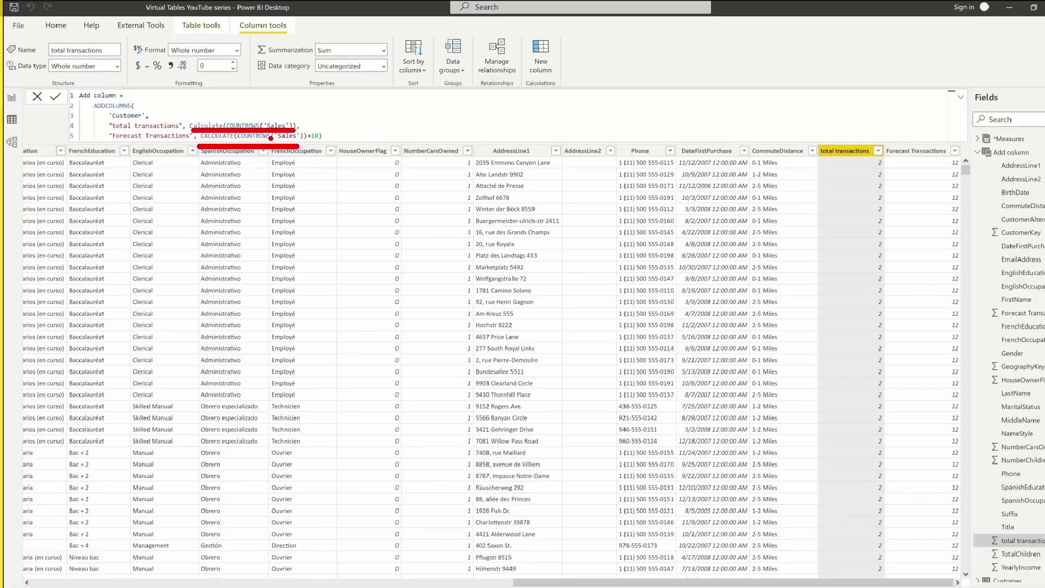
key(Escape)
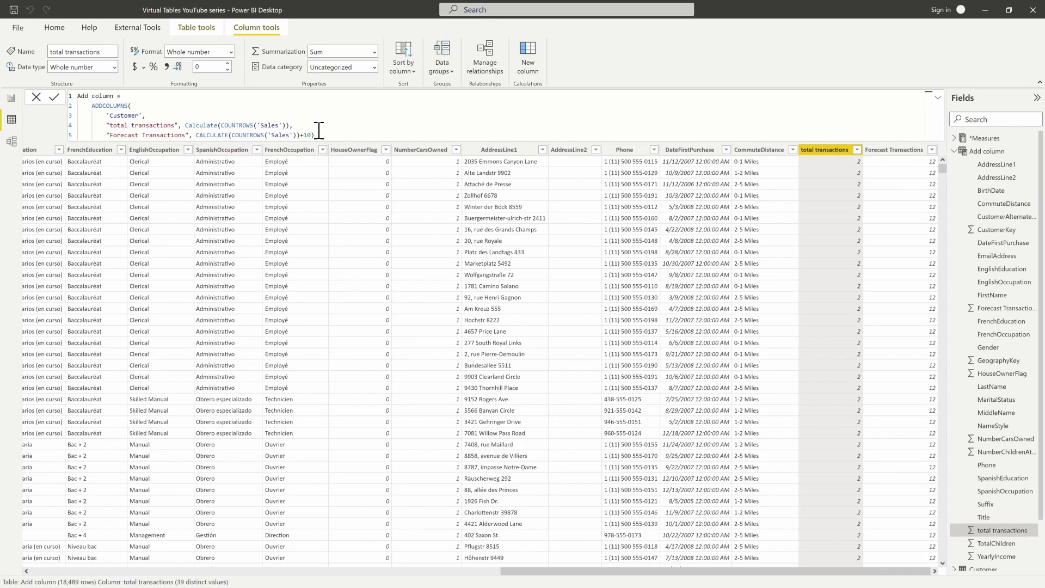
Comment out formula lines 2–5 with Ctrl+/ and add two blank lines below
drag(316, 135, 85, 105)
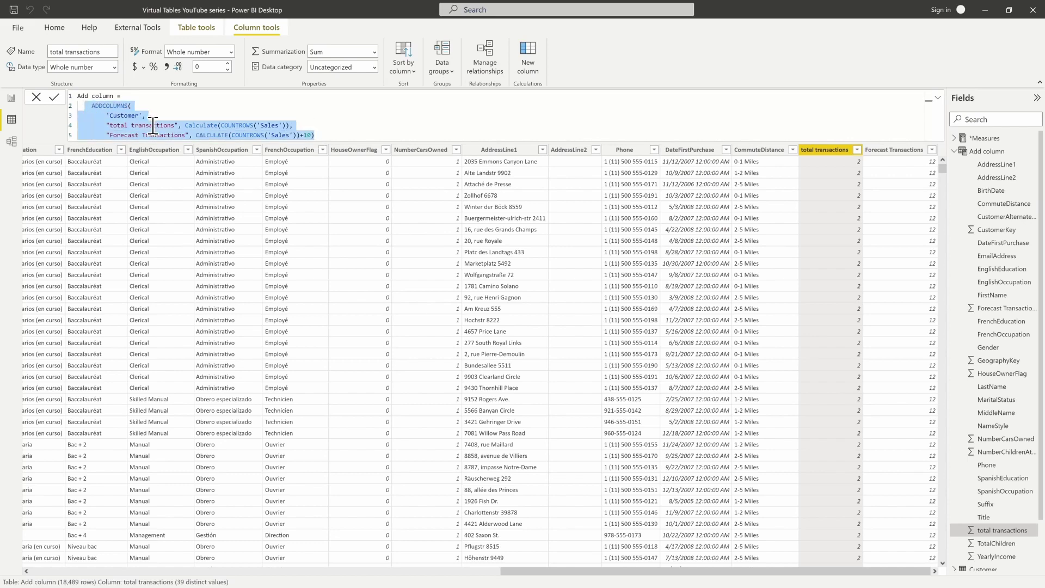
key(ctrl+/)
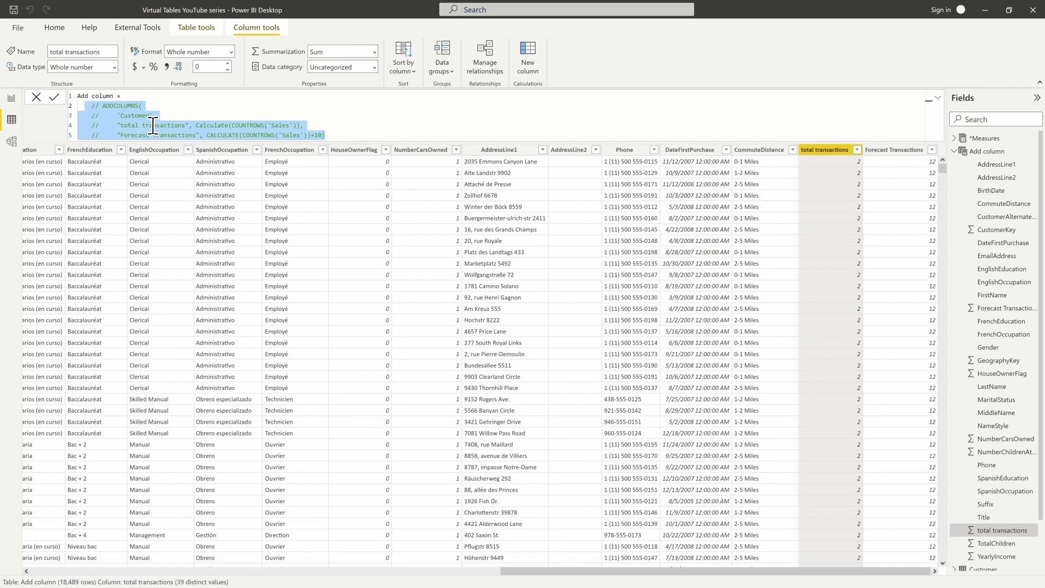
click(338, 135)
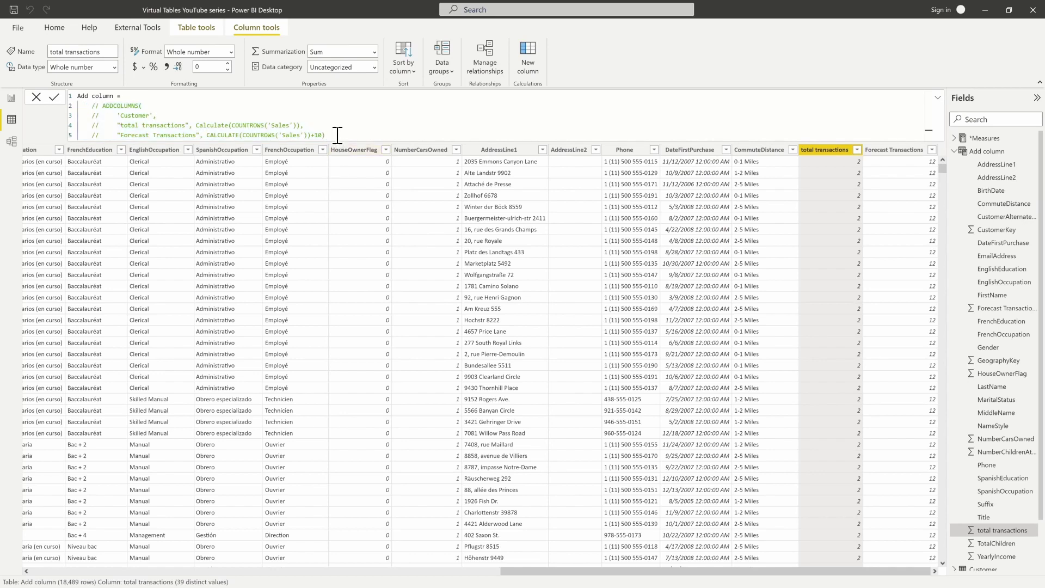
key(shift+Return)
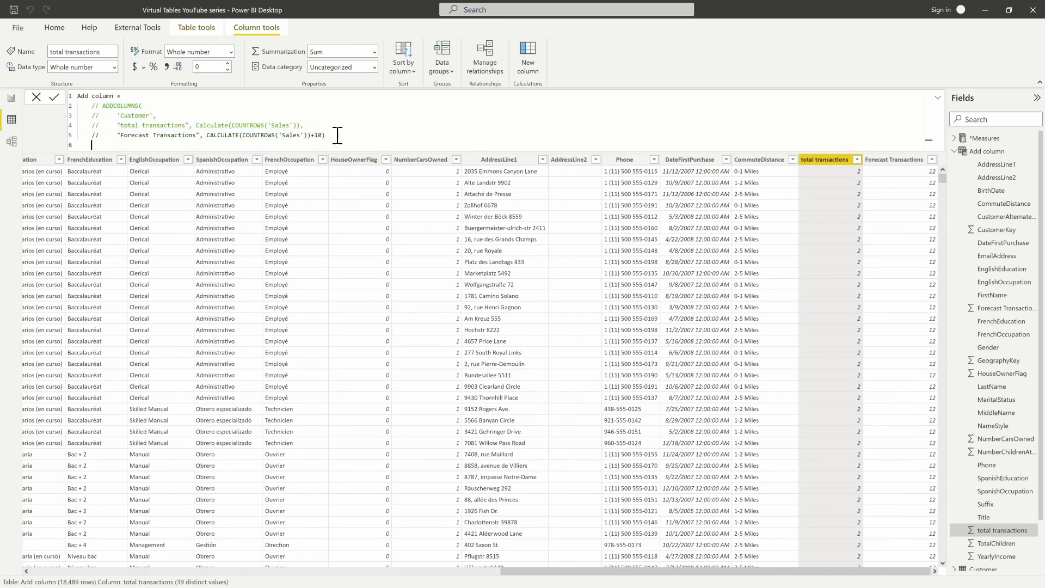
key(shift+Return)
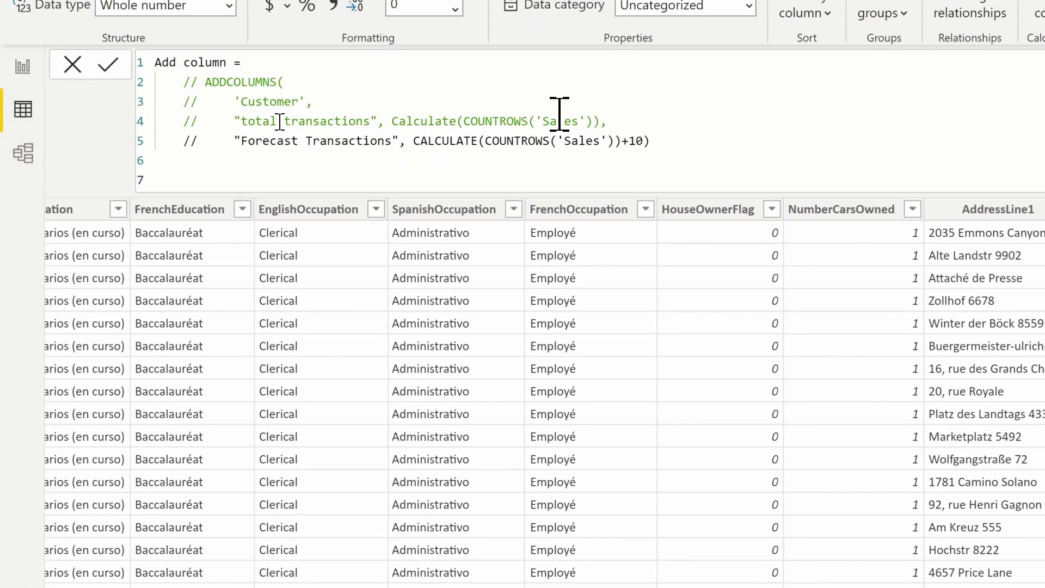
Declare the variable custtable = VALUES('Customer')
key(Tab)
text(var custtable)
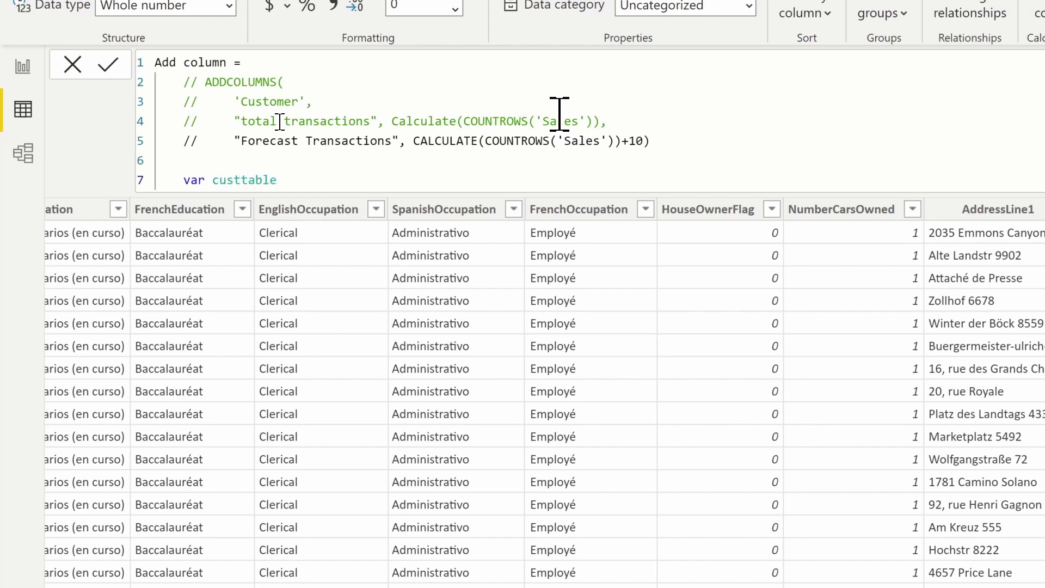
text( = val)
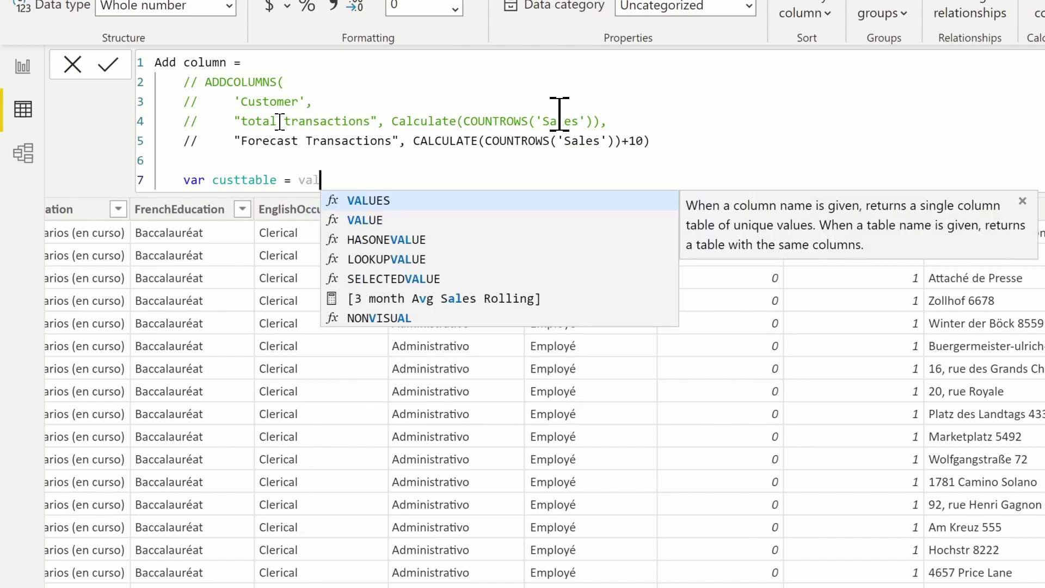
key(Tab)
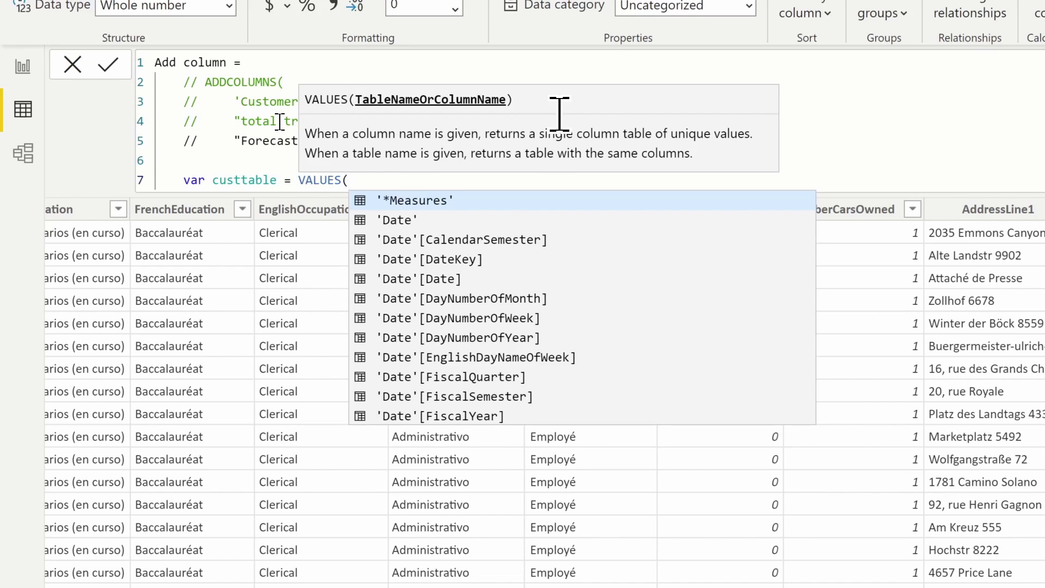
text('c)
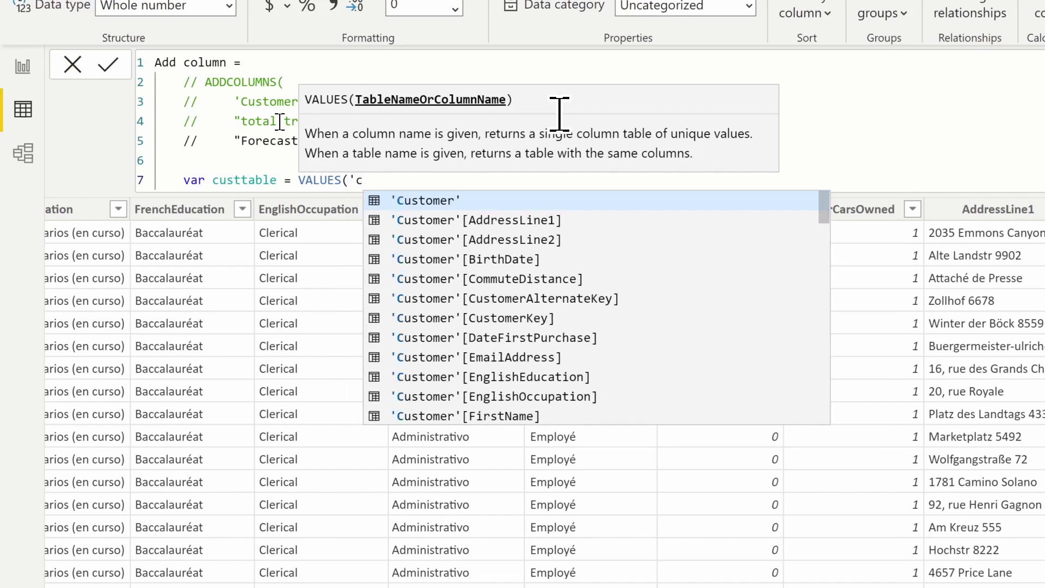
key(Tab)
text())
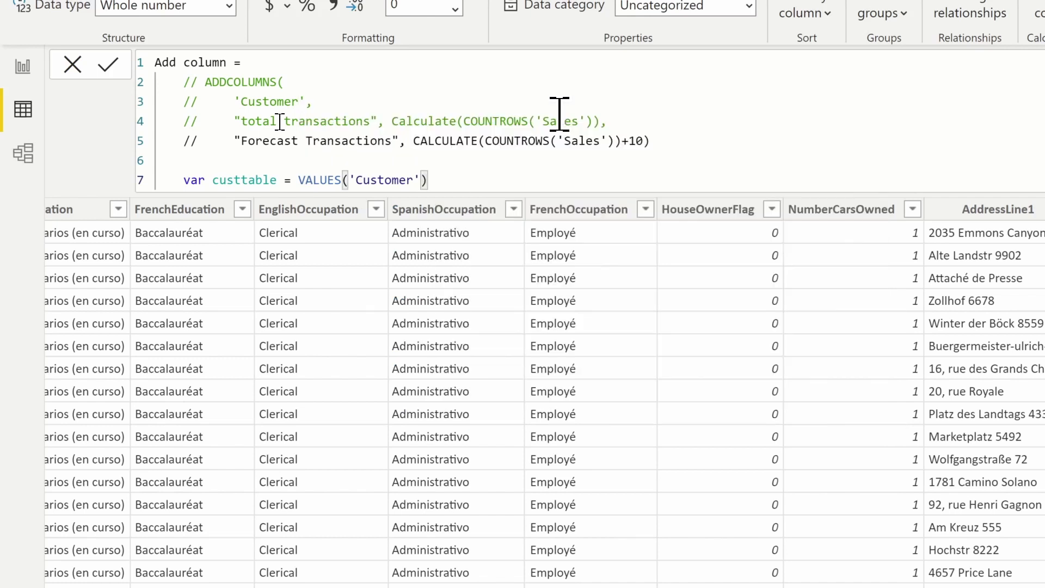
key(Return)
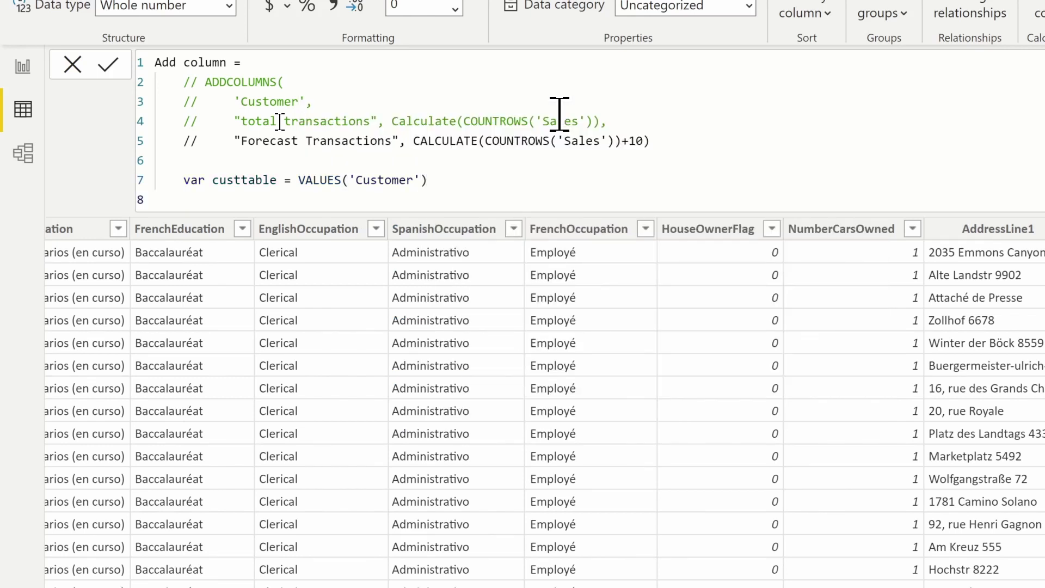
Return GENERATE with custtable as first argument and begin a tottrans variable using CALCULATE
text(return)
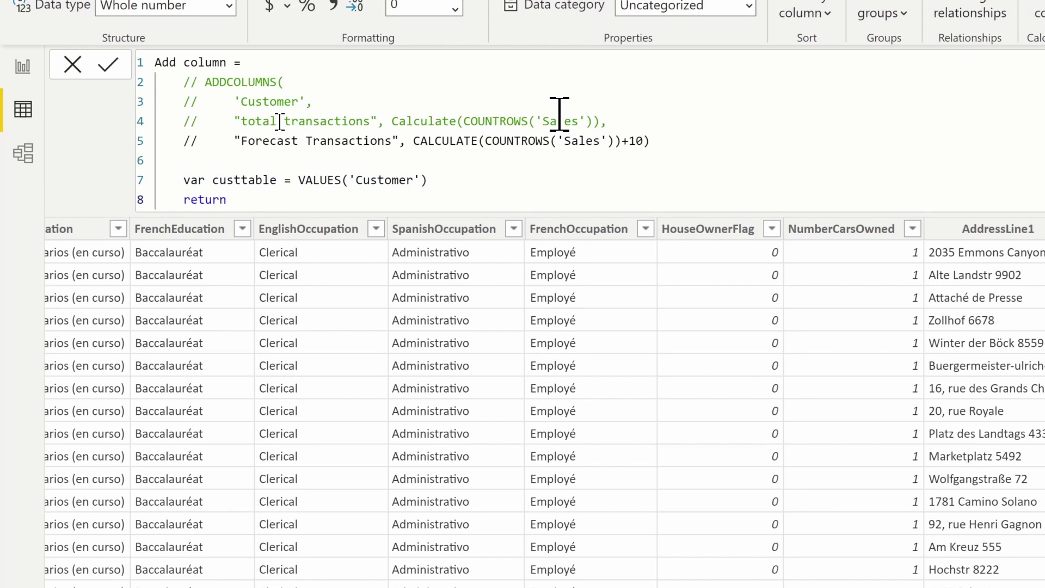
key(Return)
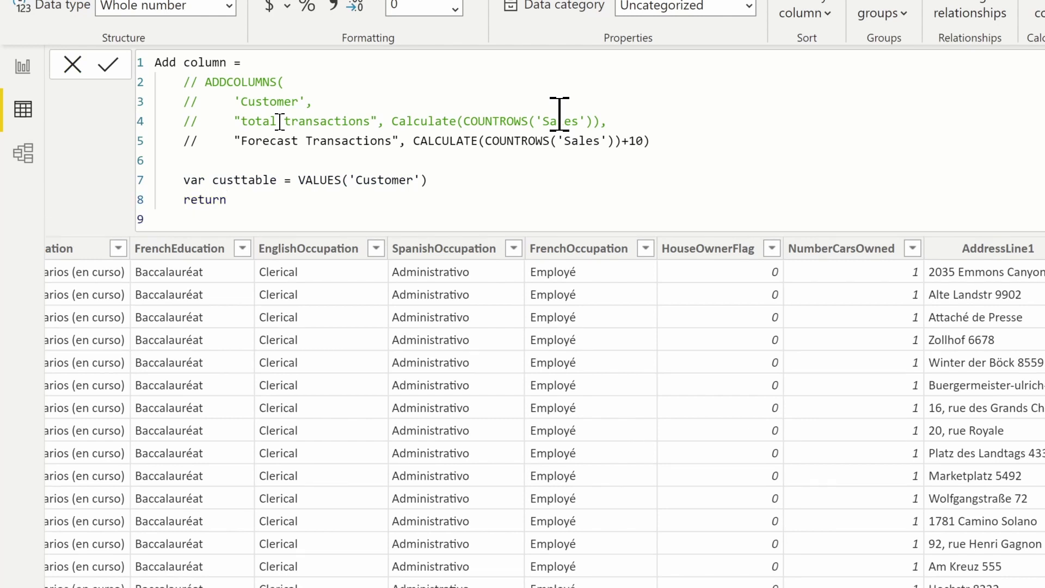
key(Tab)
text(Gener)
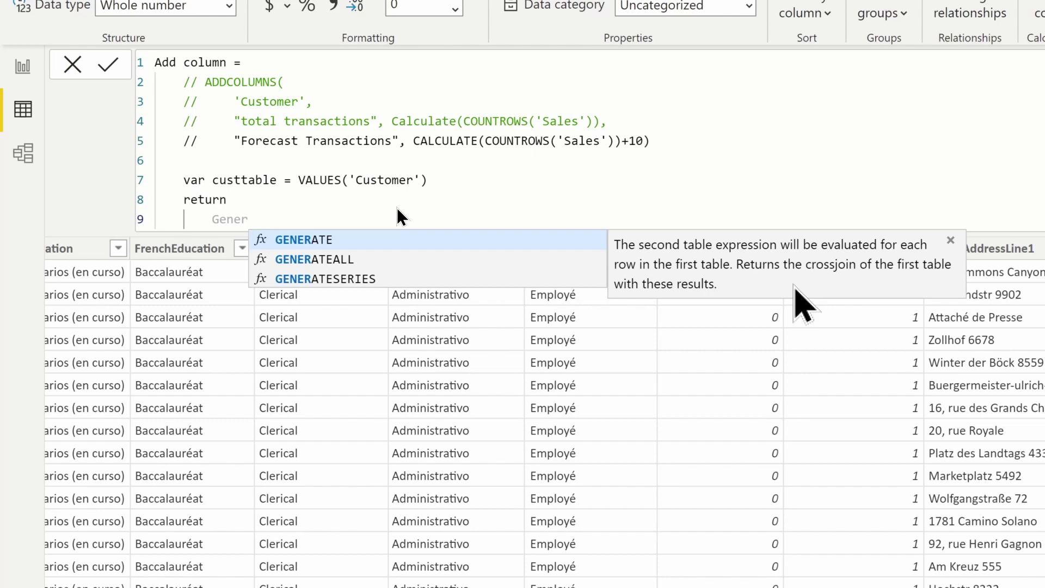
key(Tab)
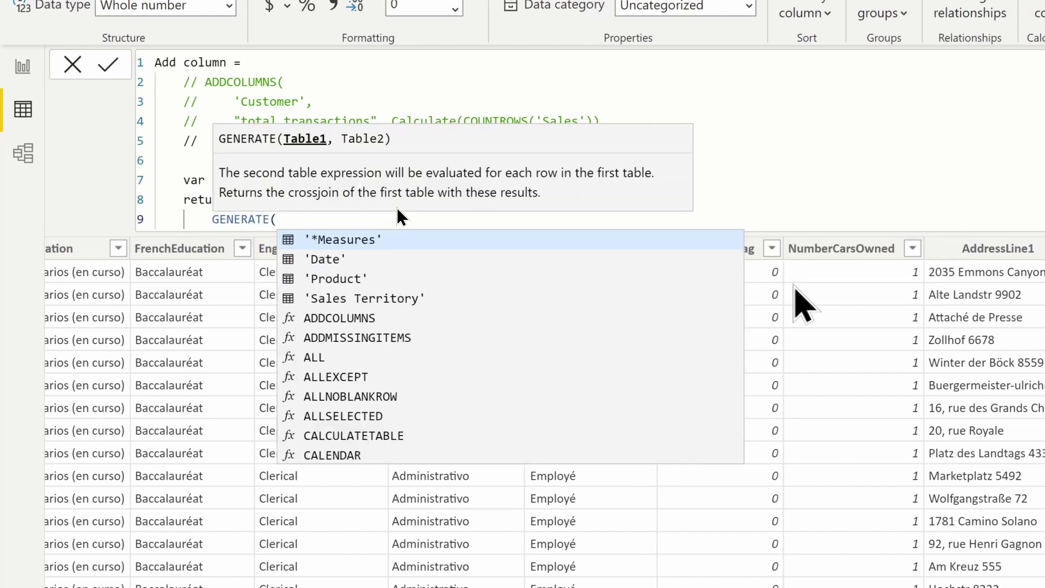
key(shift+Return)
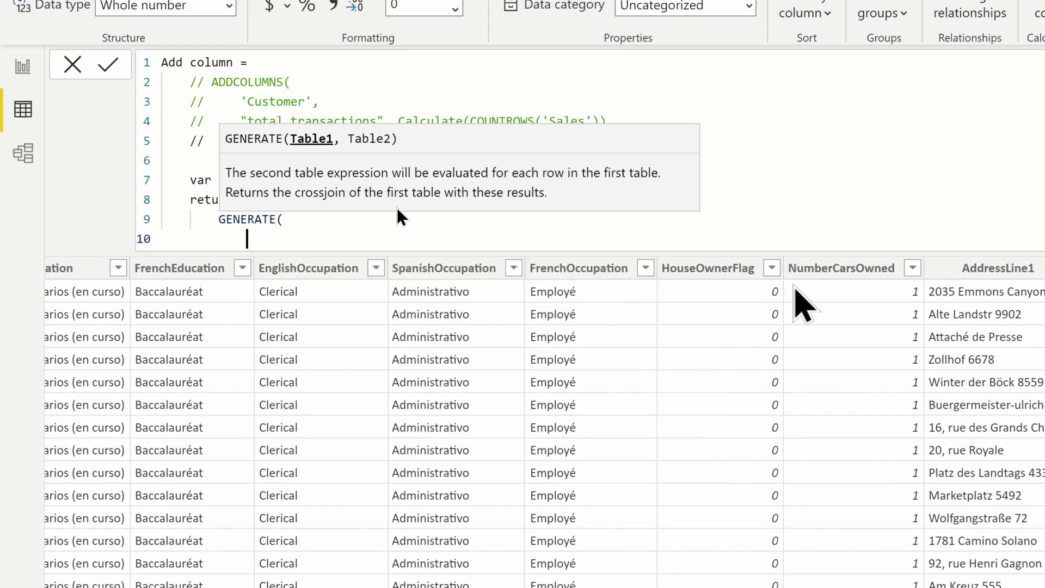
text(cust)
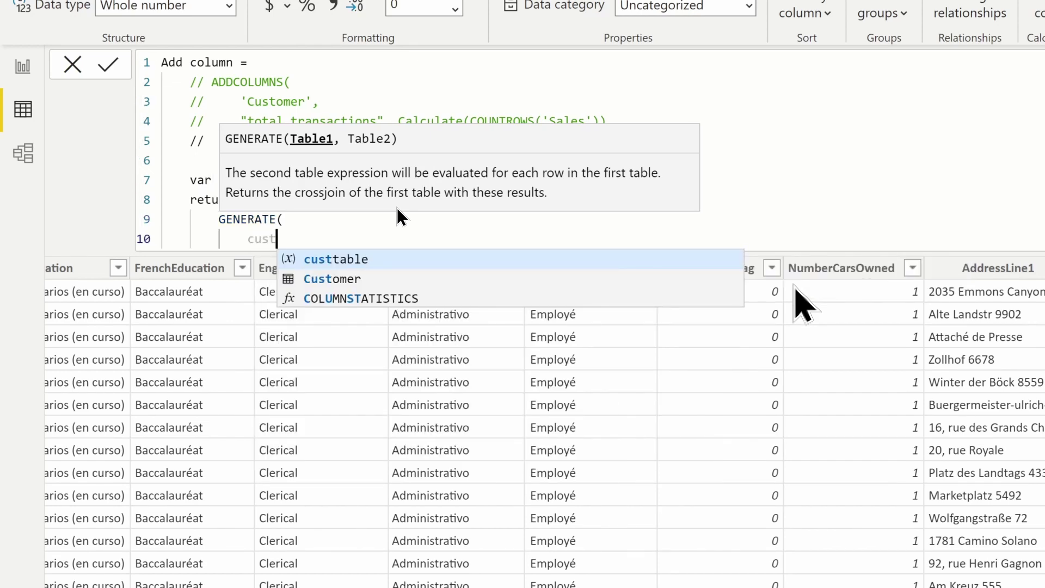
text(table,)
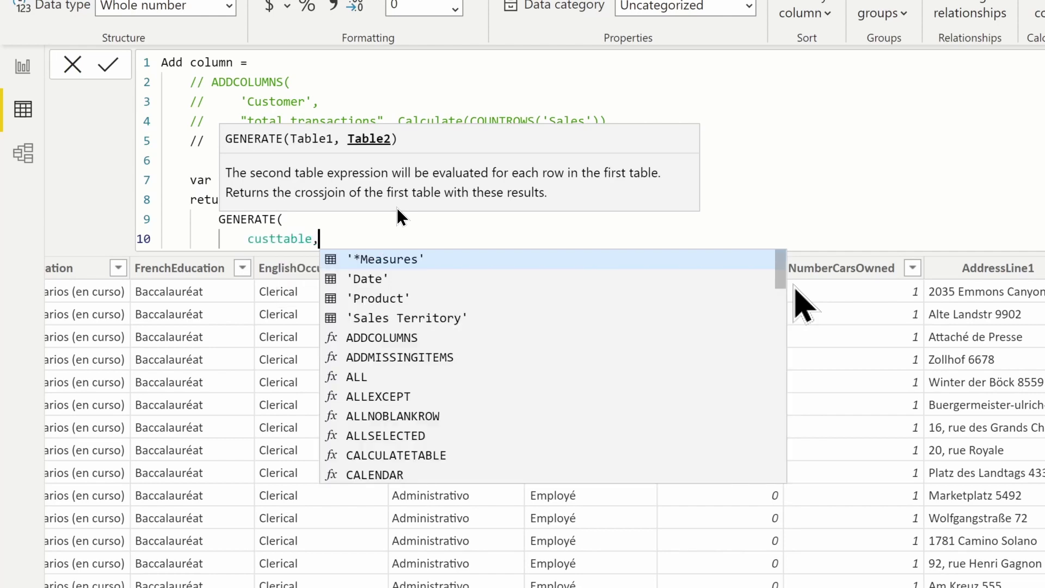
key(Return)
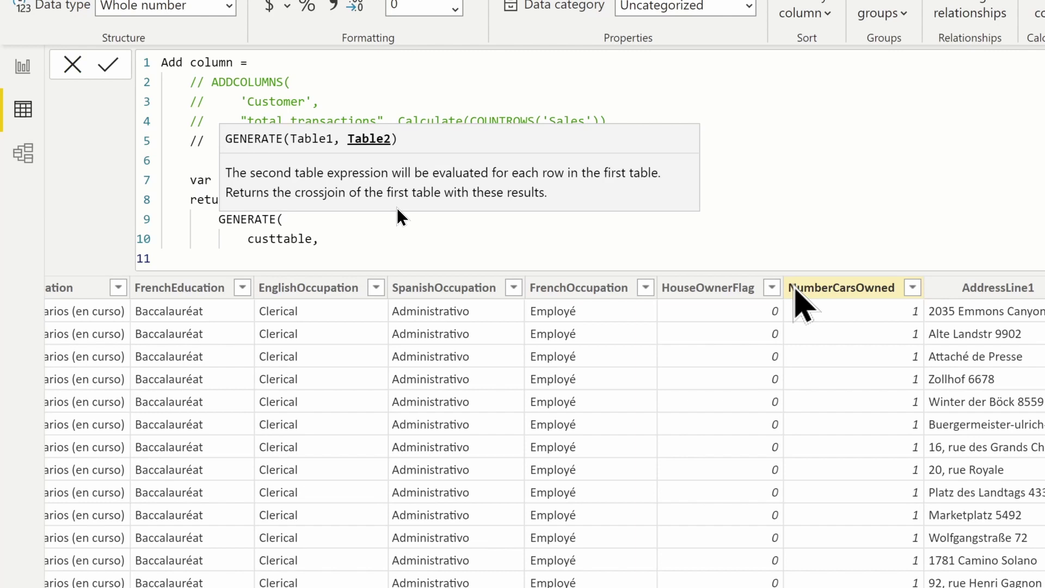
text(va)
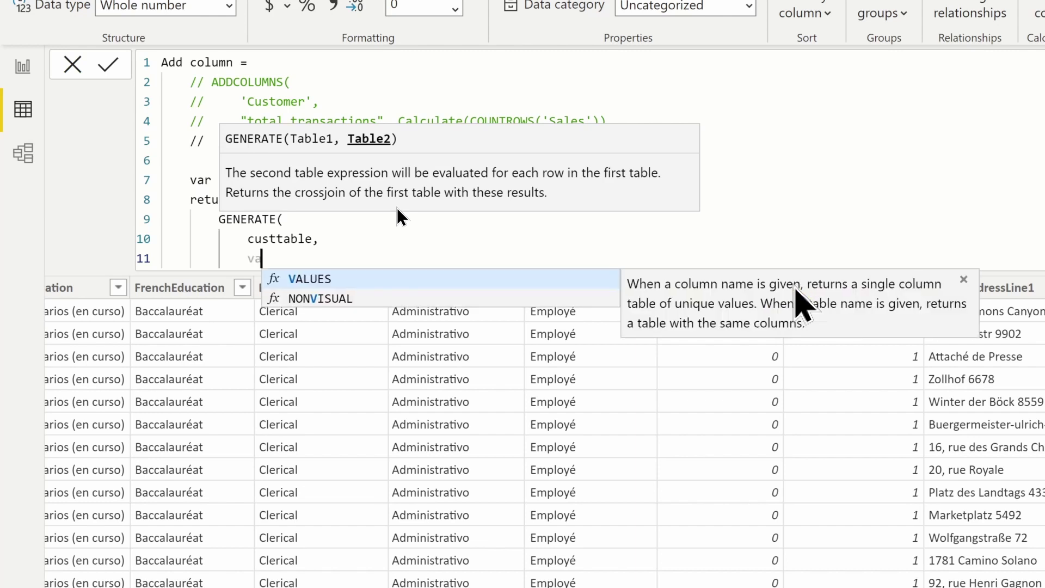
text(r )
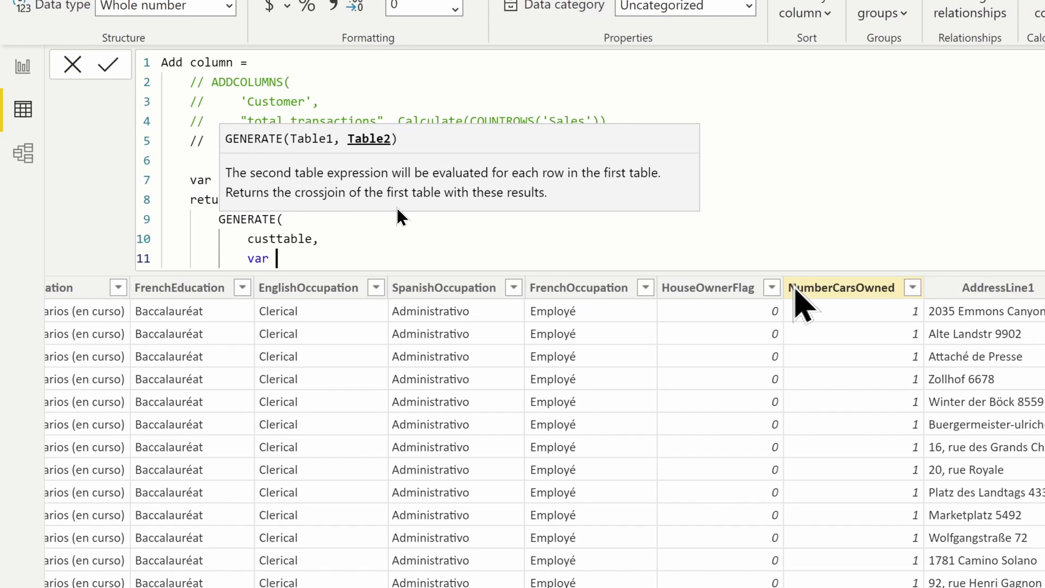
text(tottrans = Cal)
Complete tottrans as CALCULATE(COUNTROWS('Sales')) using the function and table suggestions
key(Tab)
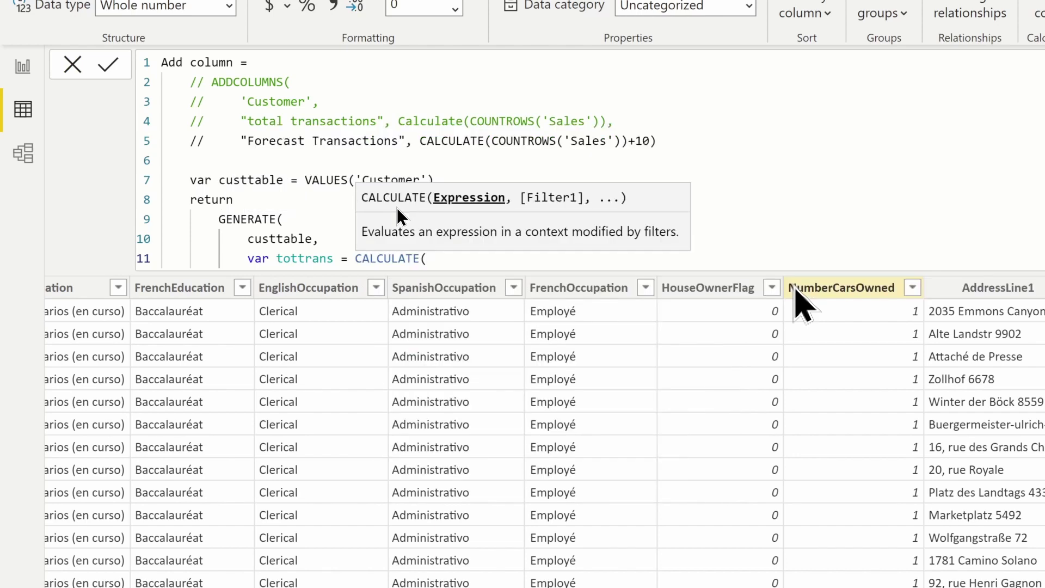
text(coun)
text(tr)
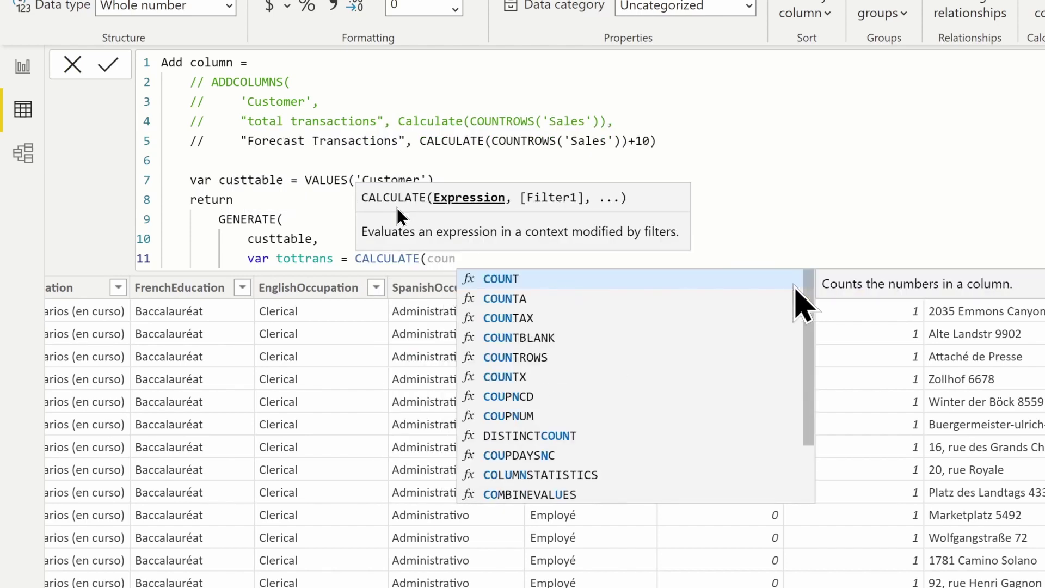
key(Tab)
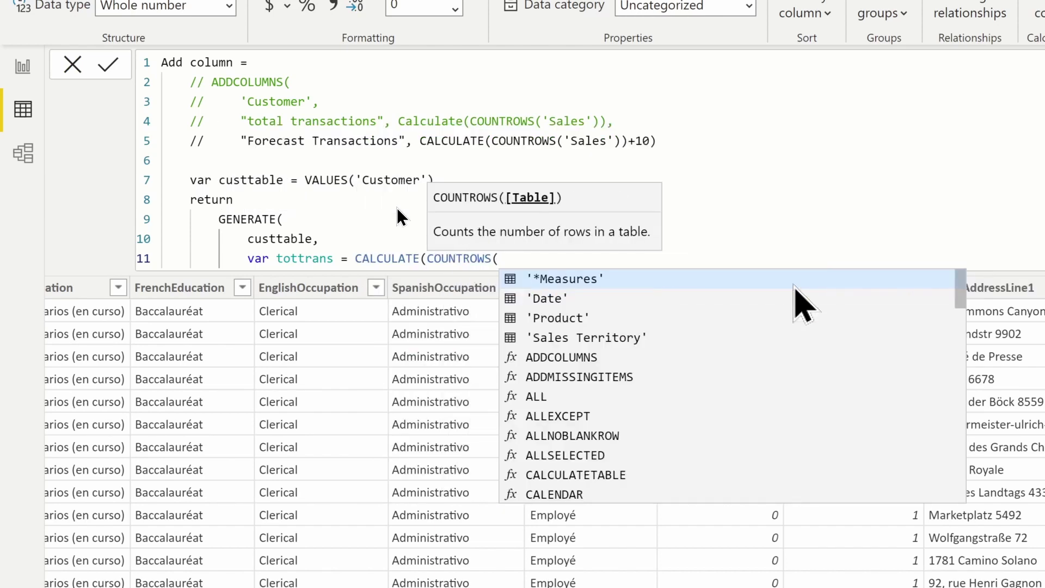
text('s)
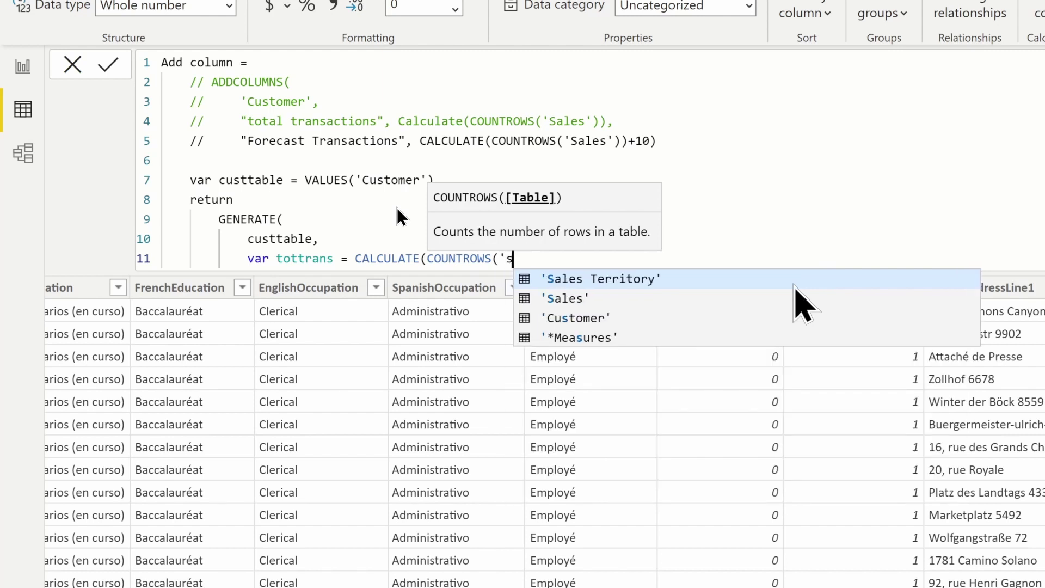
key(Down)
key(Tab)
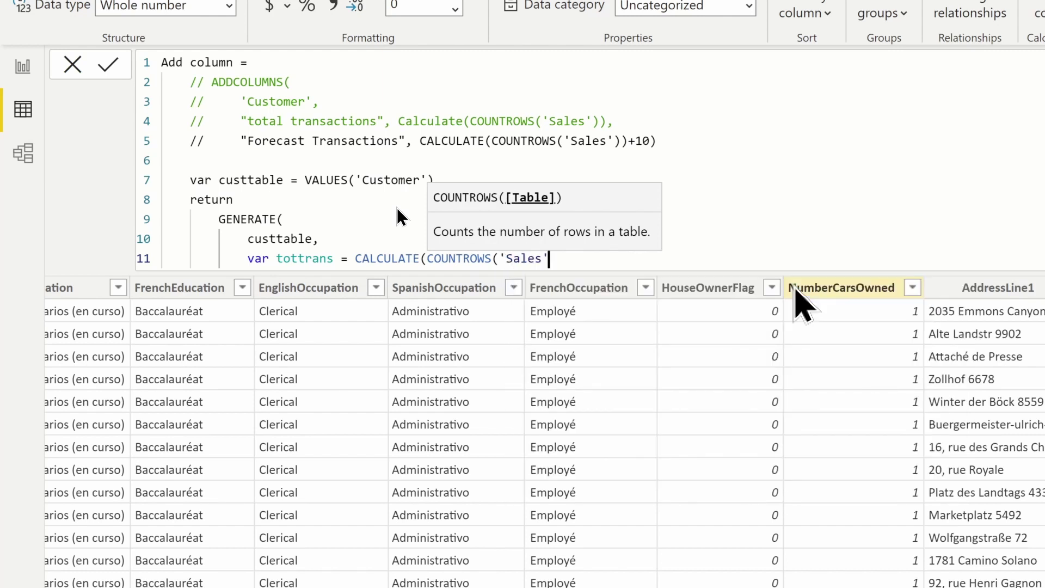
text()))
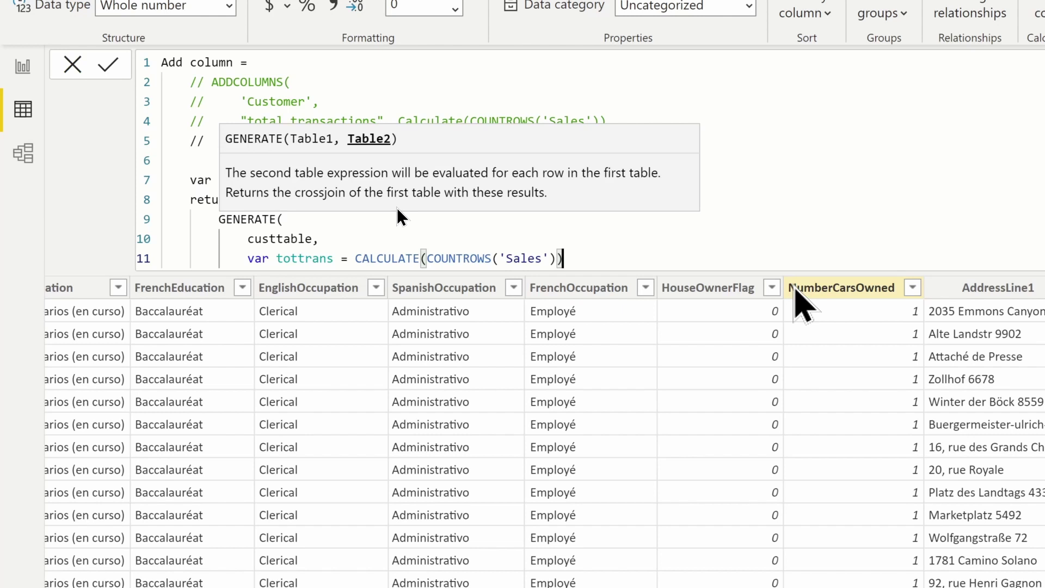
Add the variable futtrans = tottrans + 10 and start a return line
key(Return)
text(var)
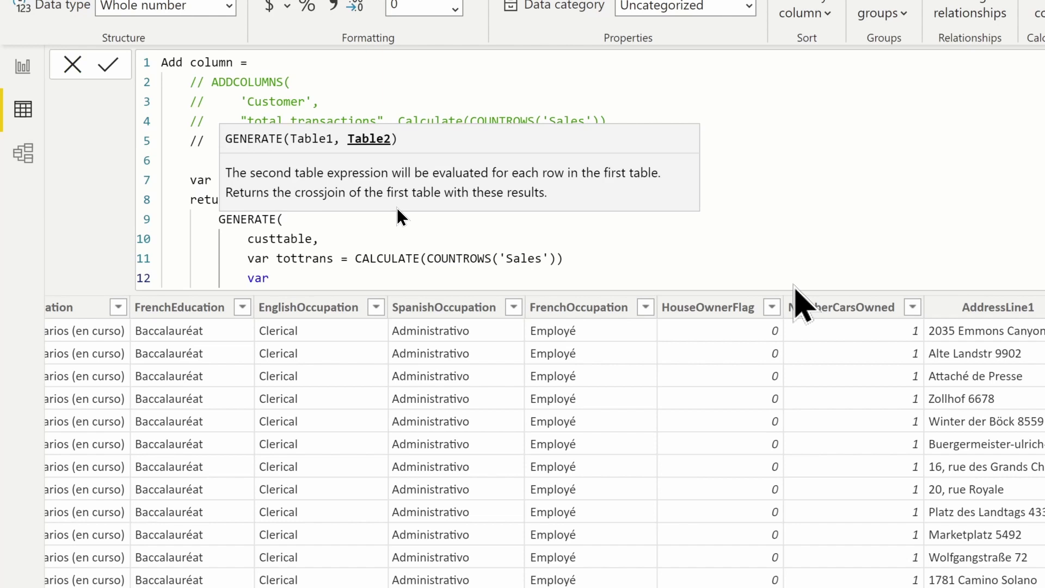
text(futtrans = tot)
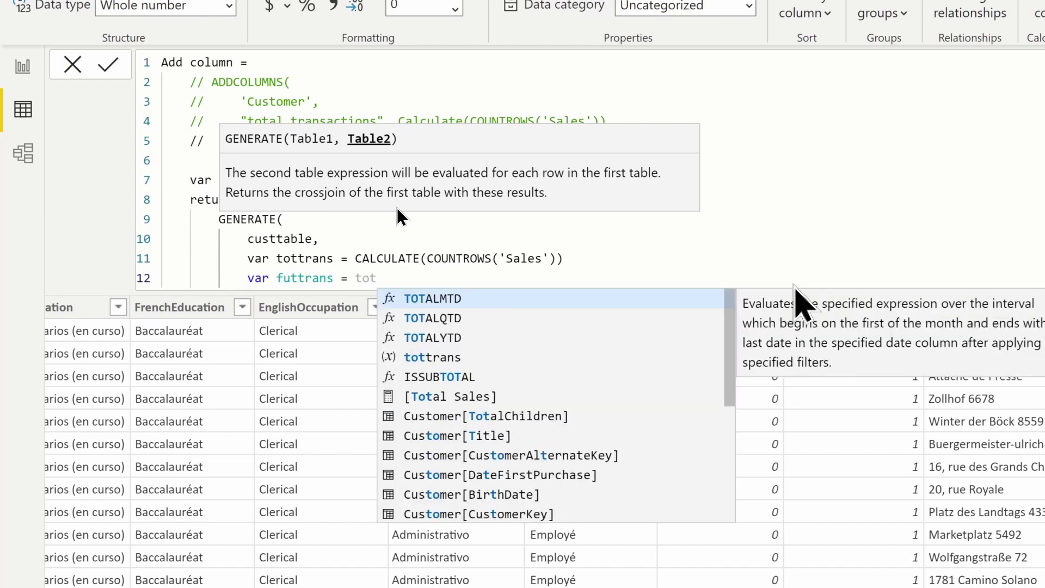
text(trans)
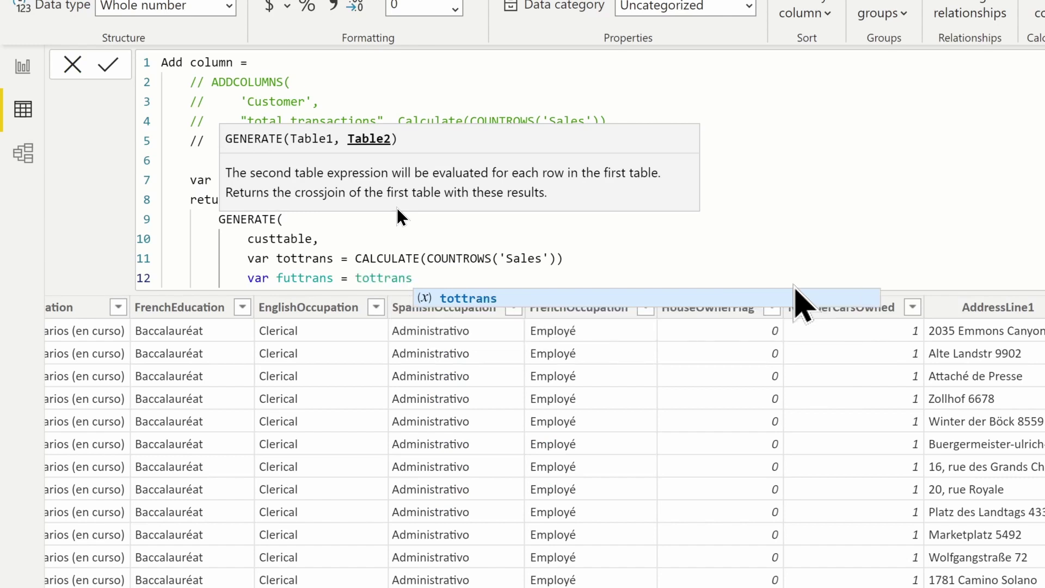
text( +)
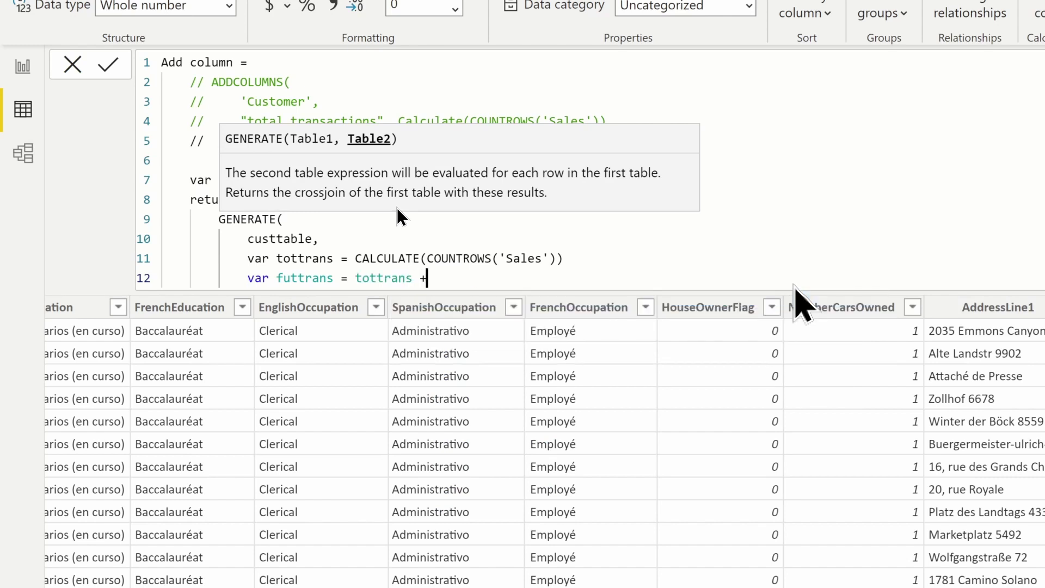
text( 10)
key(Return)
text(return)
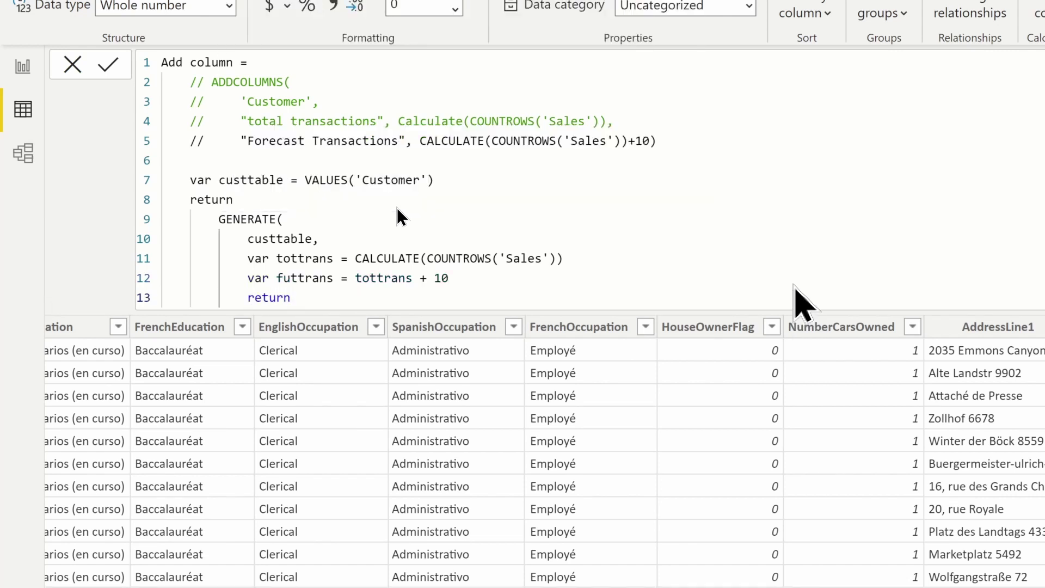
Return a ROW whose first column "Total Transactions" takes the tottrans variable
key(Return)
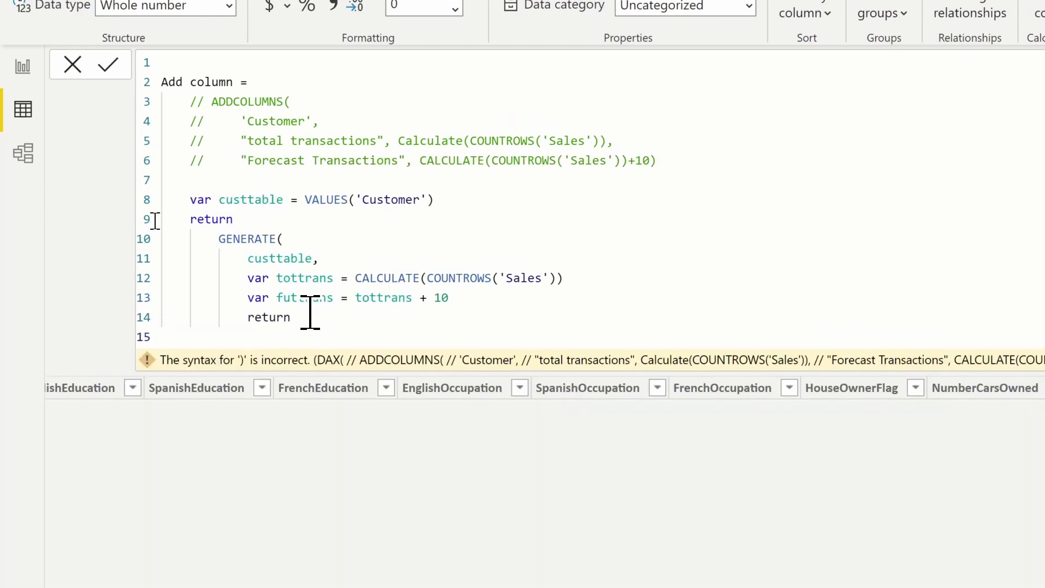
text(row)
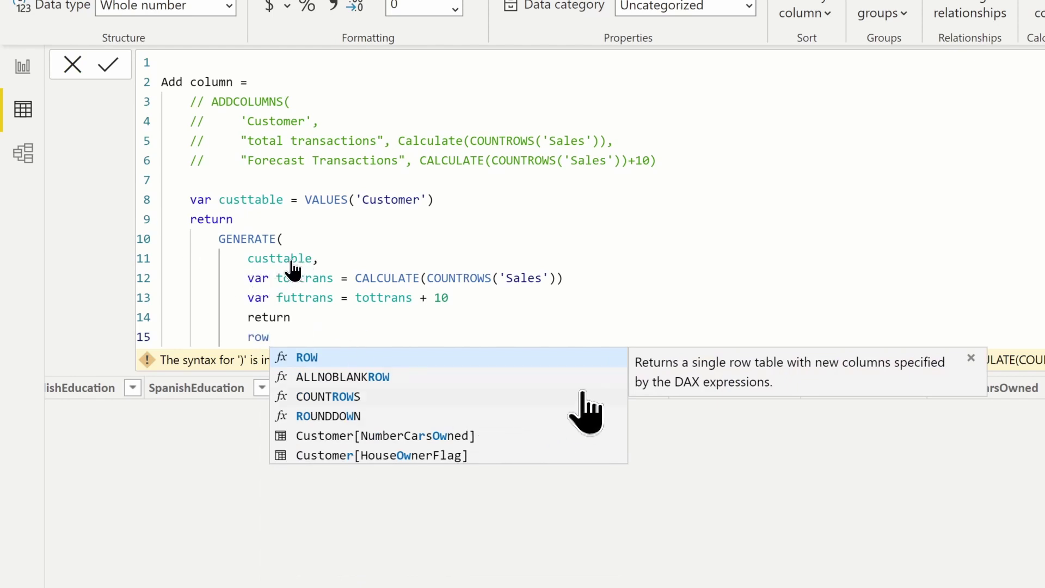
key(Tab)
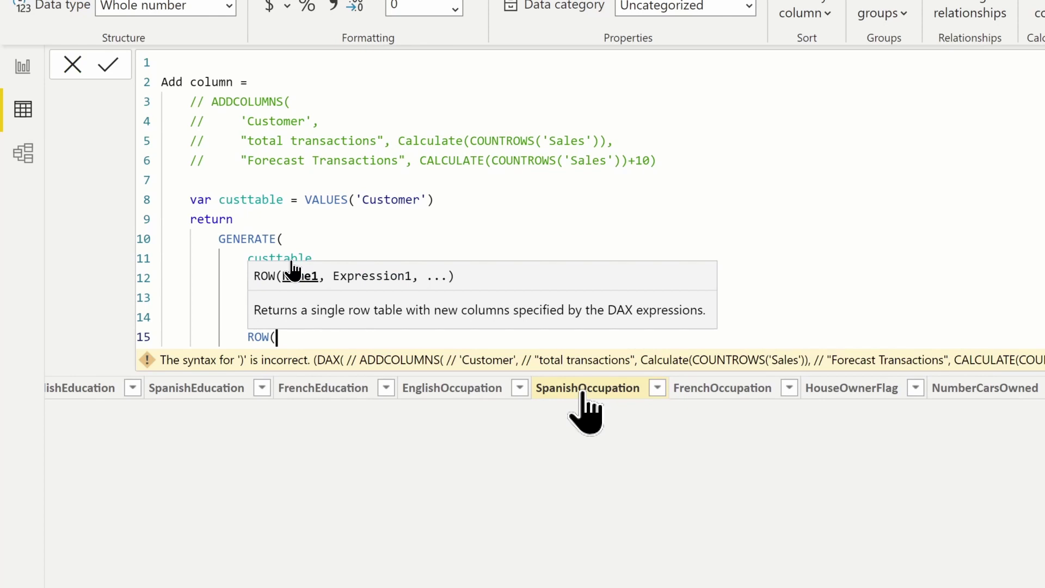
key(Return)
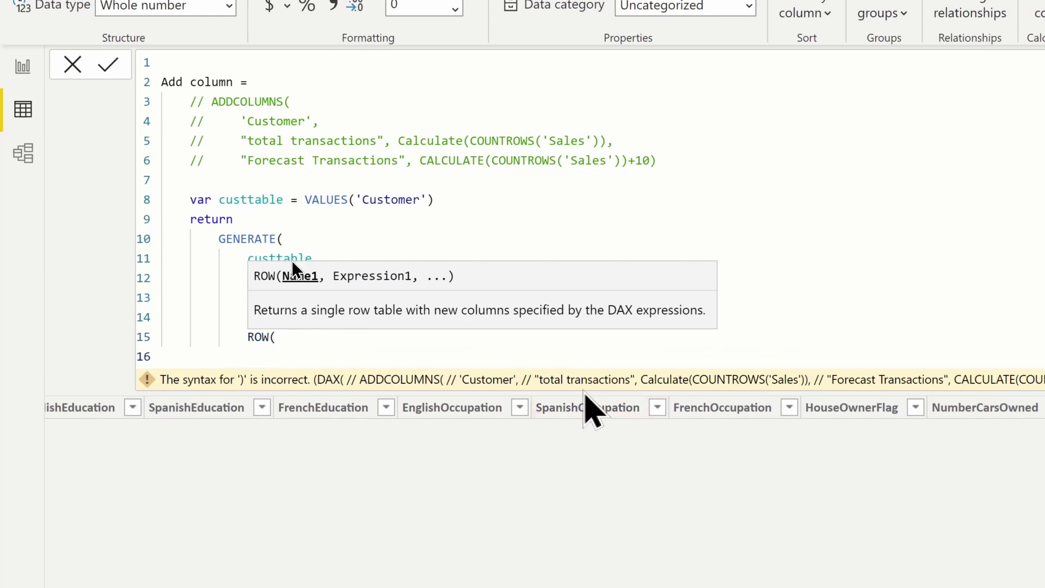
text("Total Transac)
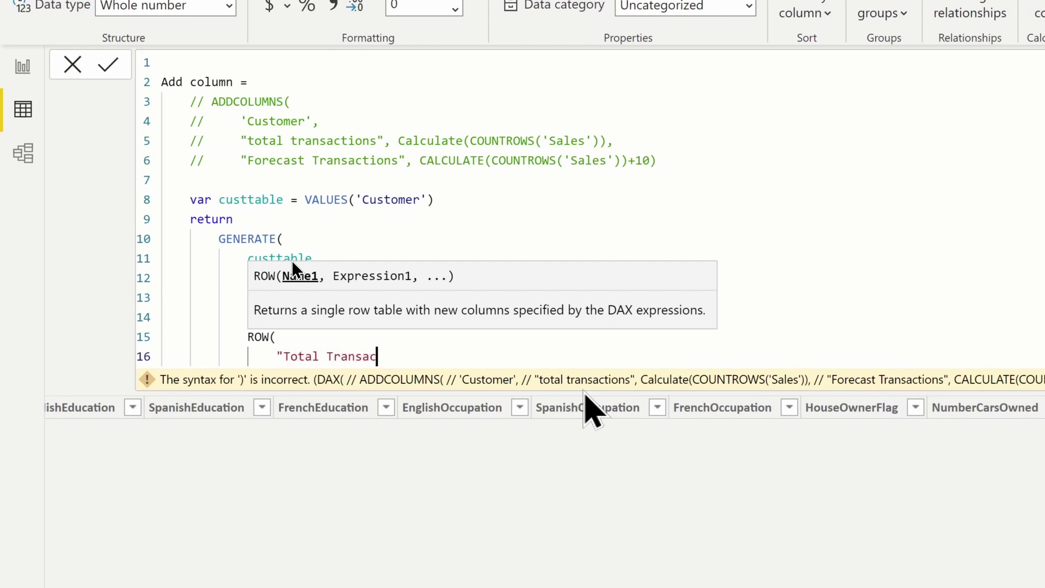
text(tions")
key(BackSpace)
text(, tot)
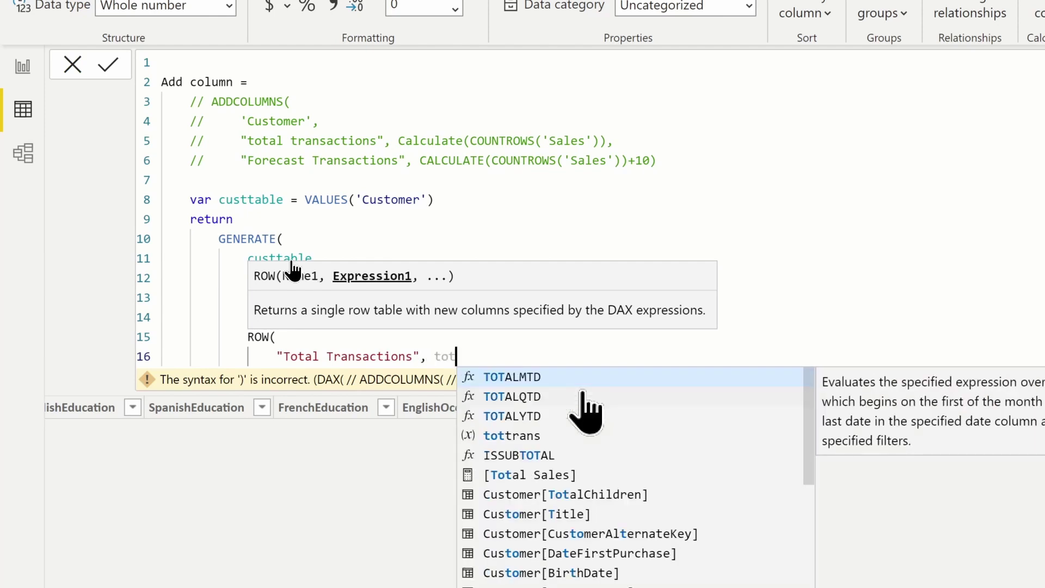
key(Down)
key(Down)
key(Down)
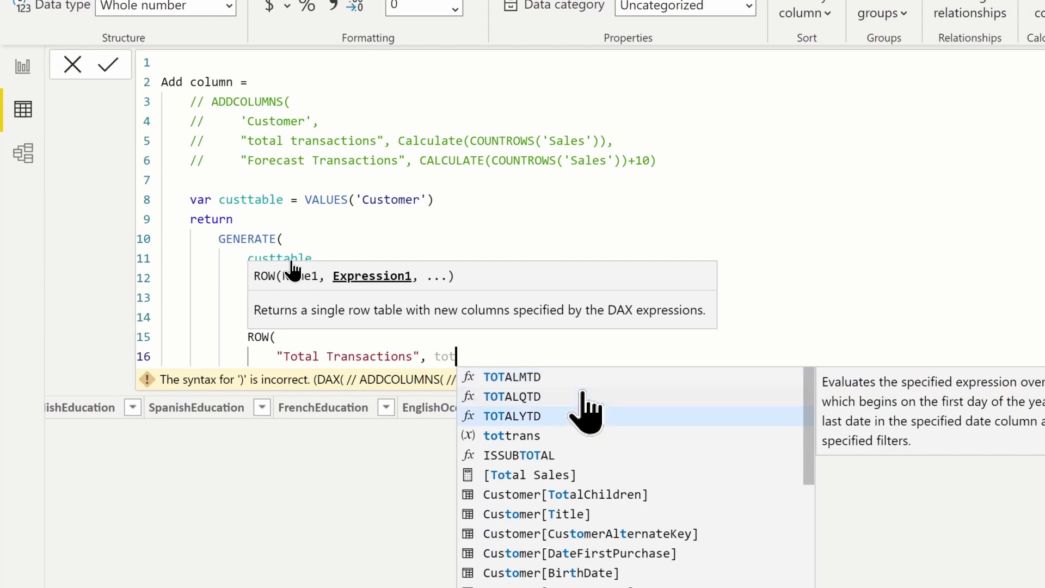
key(Tab)
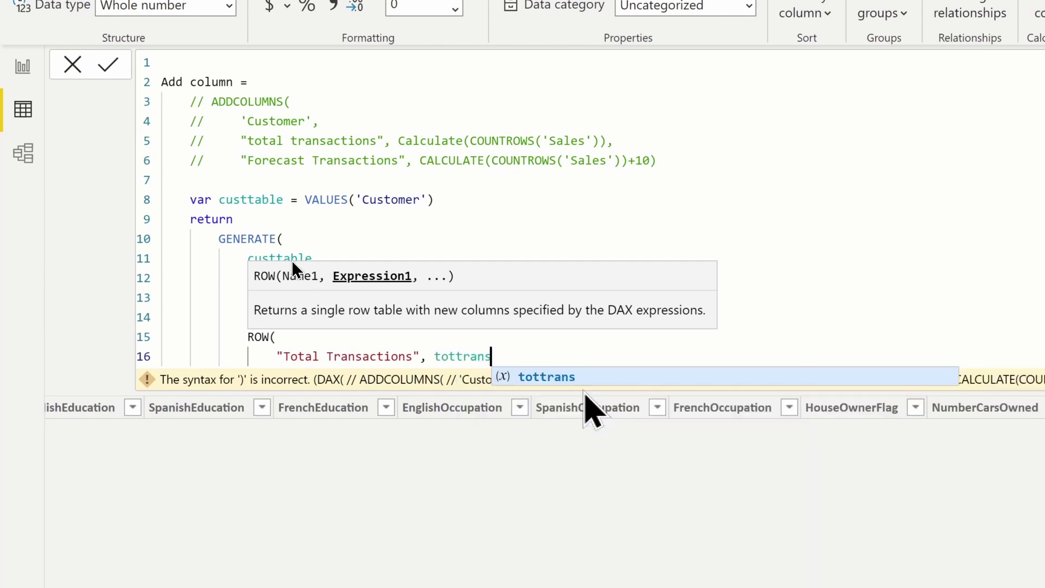
Add a second ROW column "Future Transactions" from futtrans and close the brackets
text(,)
key(Return)
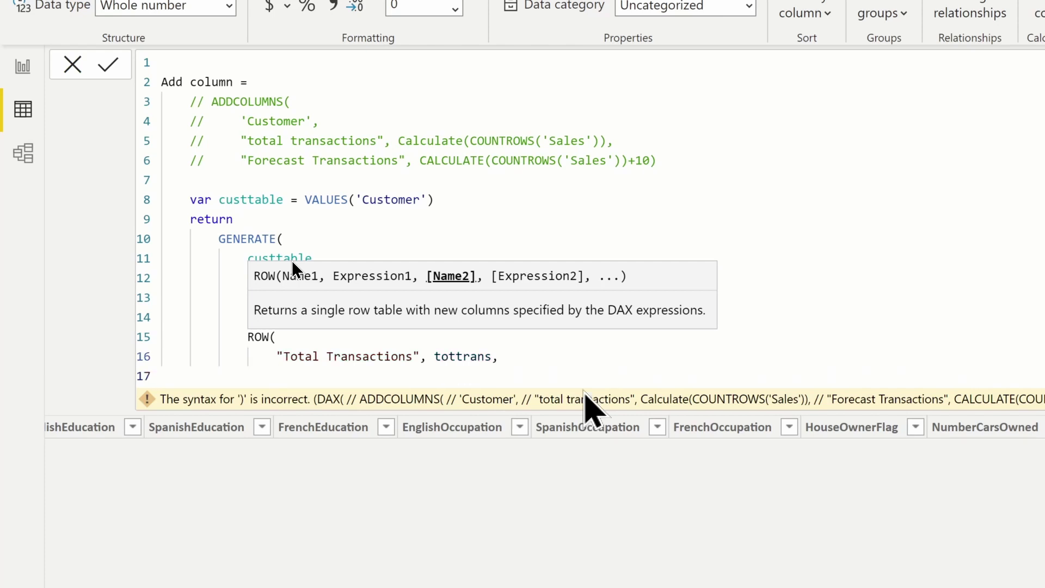
text("Fu)
text(tur)
key(BackSpace)
text(ure T)
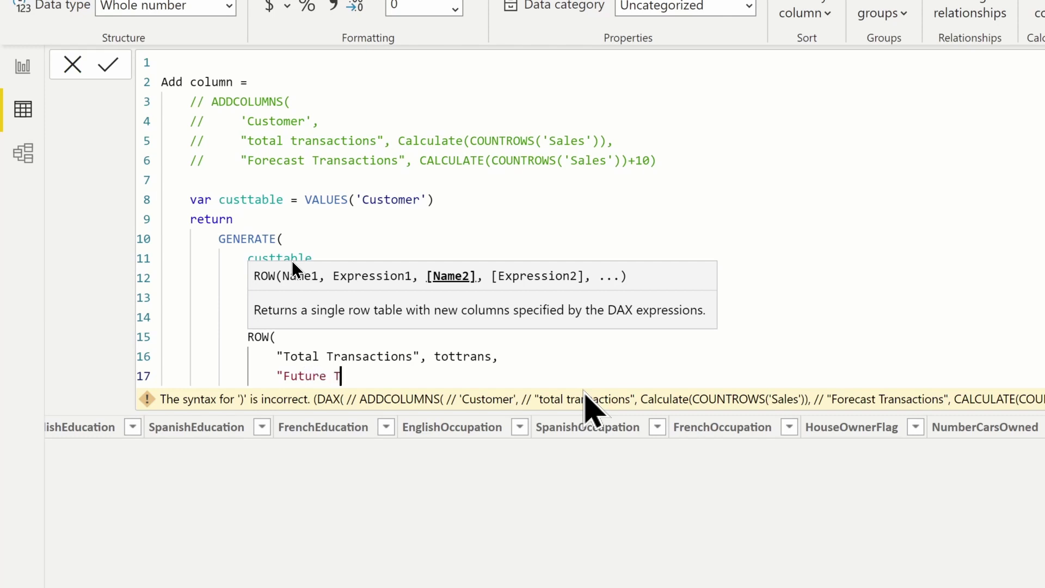
text(ransactions",)
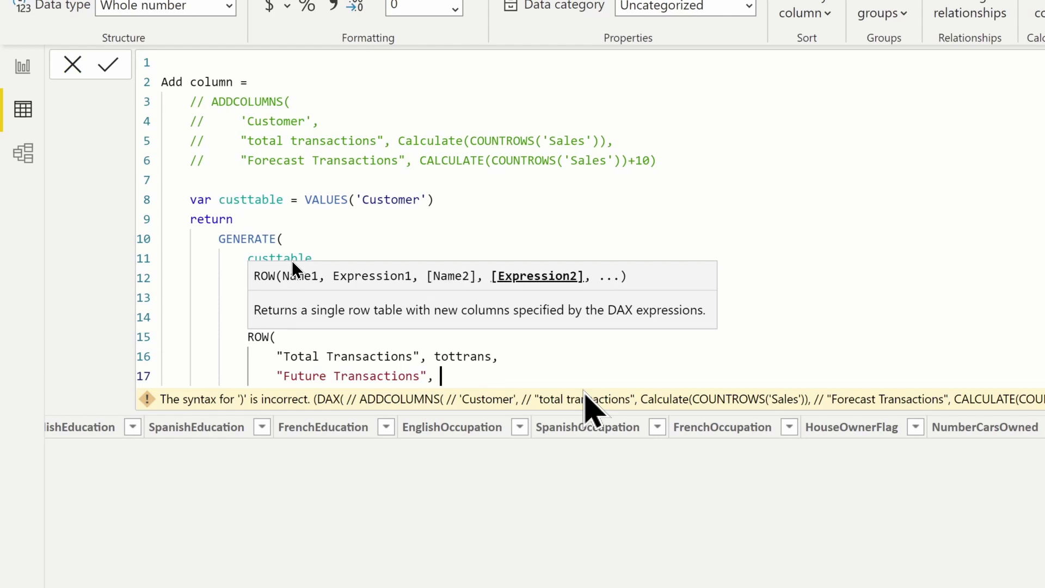
text( fut)
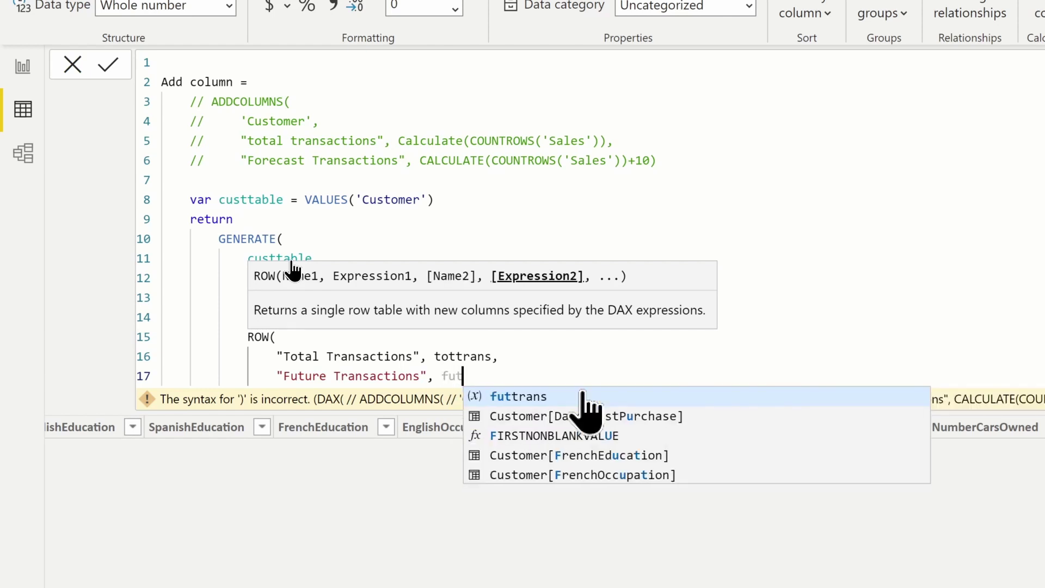
text(trans)
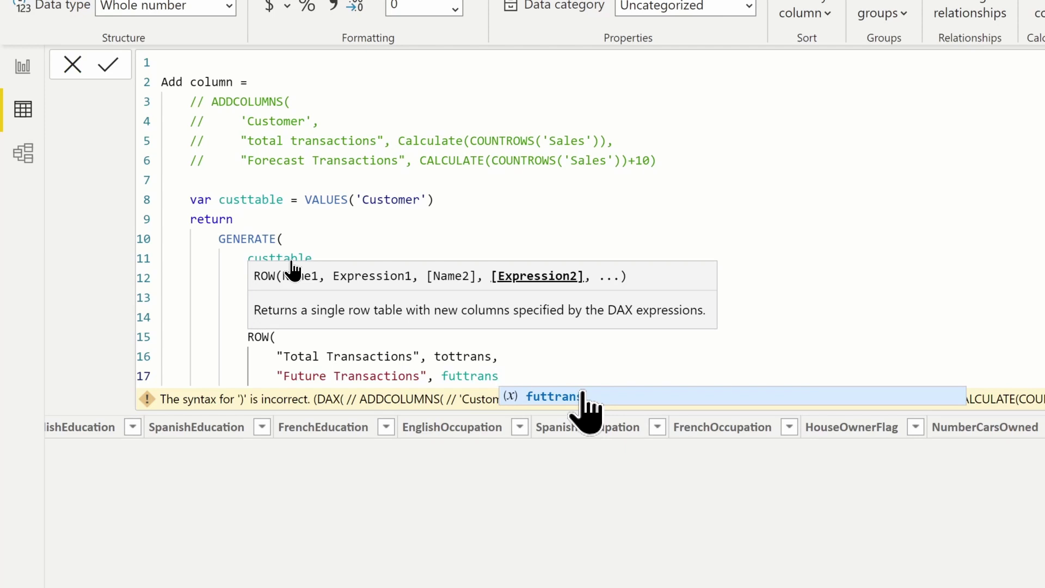
text())
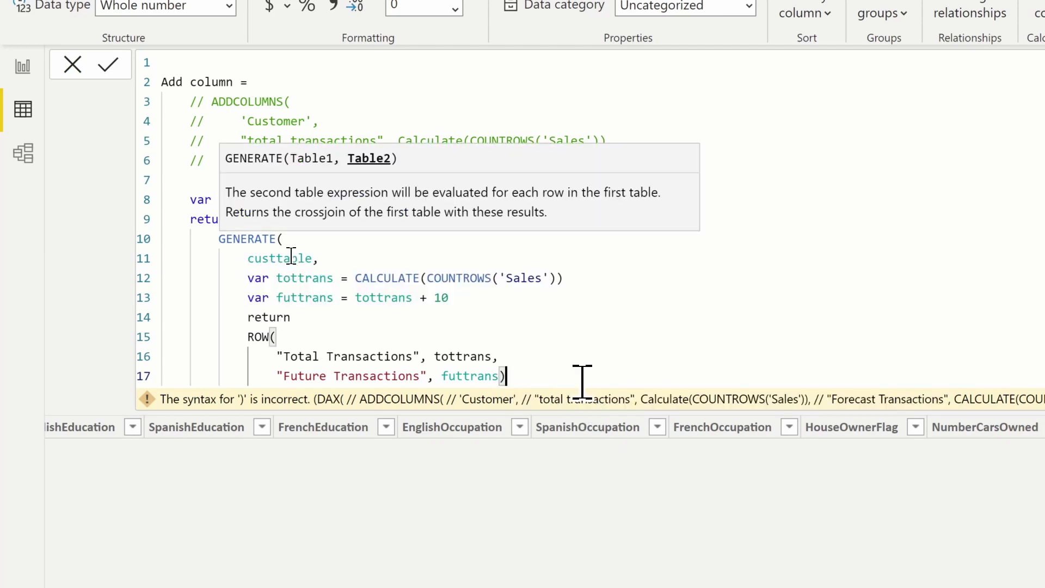
text())
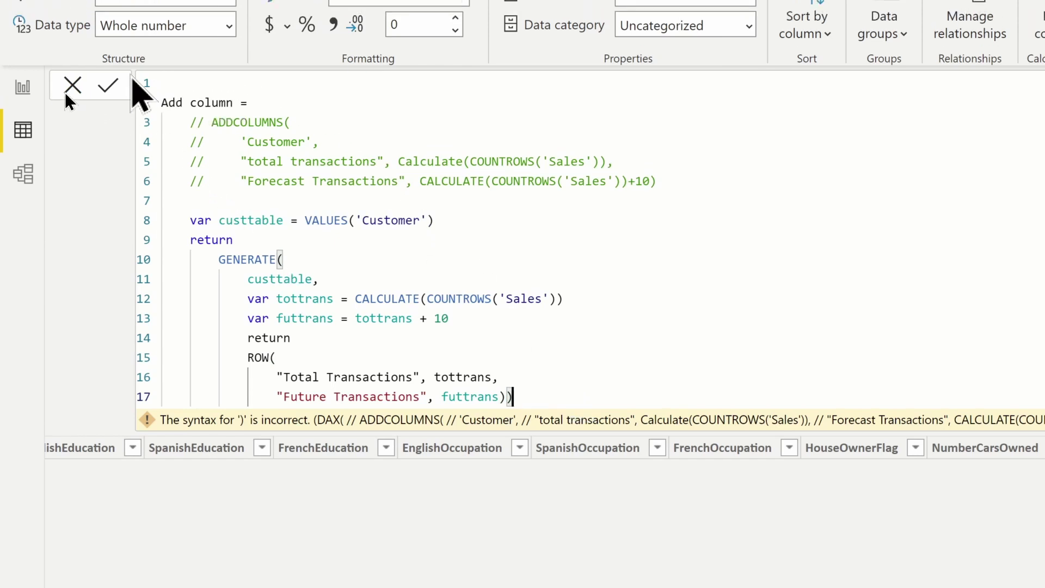
Commit the table formula, scroll to the new columns, and fix the closing brackets after 'Sales'
click(116, 91)
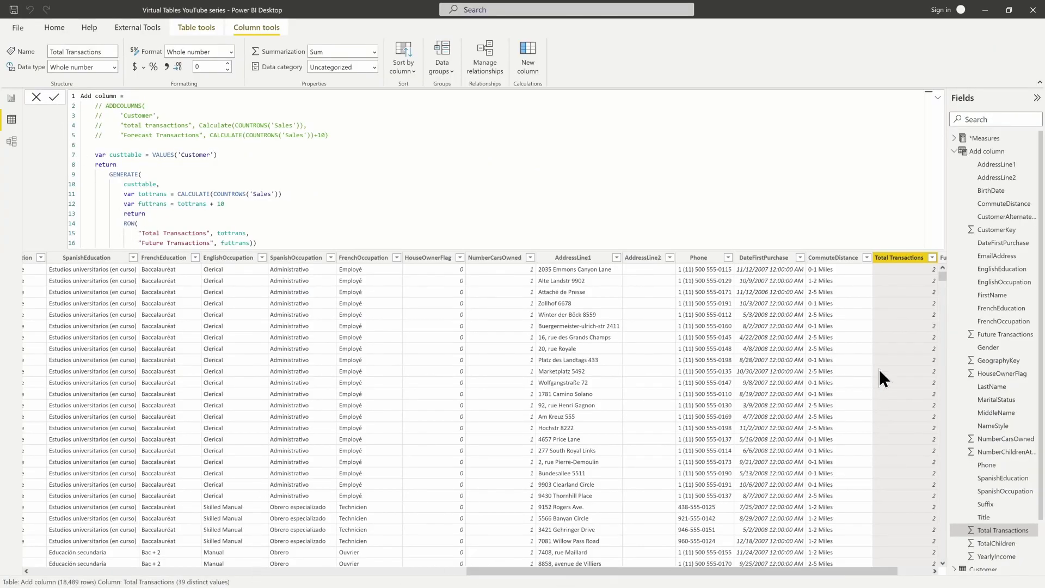
drag(835, 573, 940, 574)
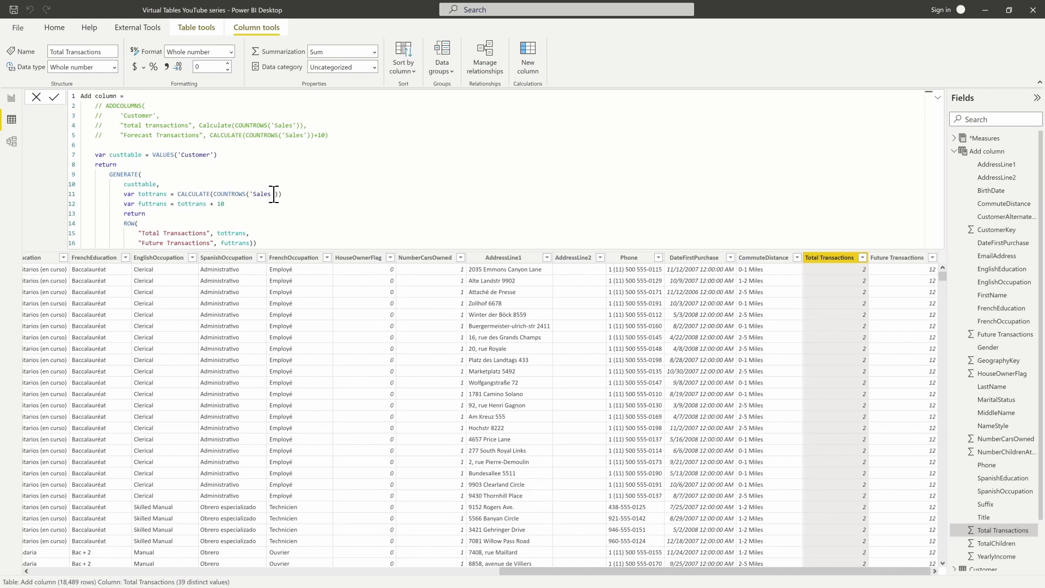
key(Delete)
key(Delete)
text()))
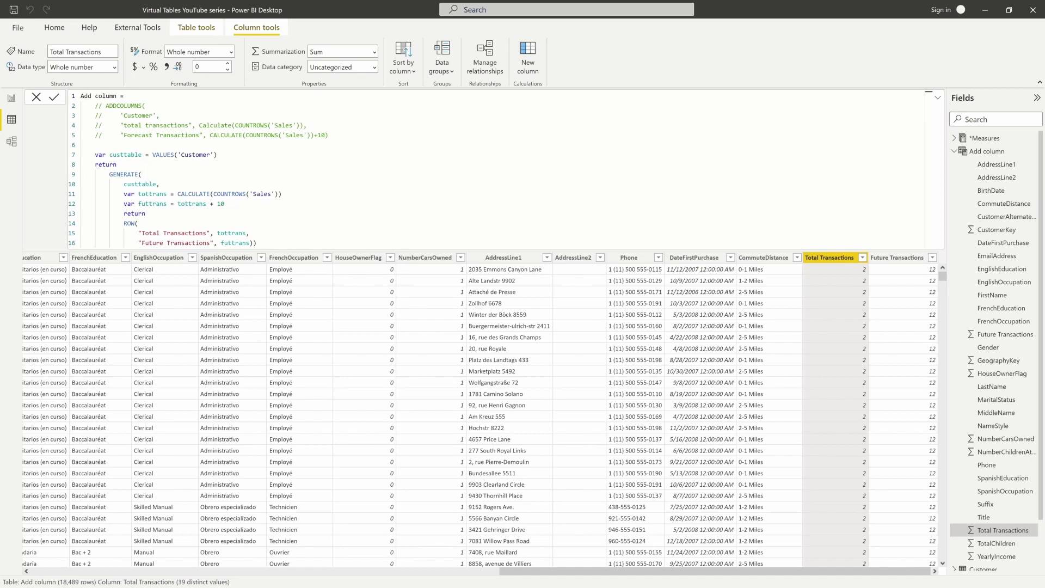